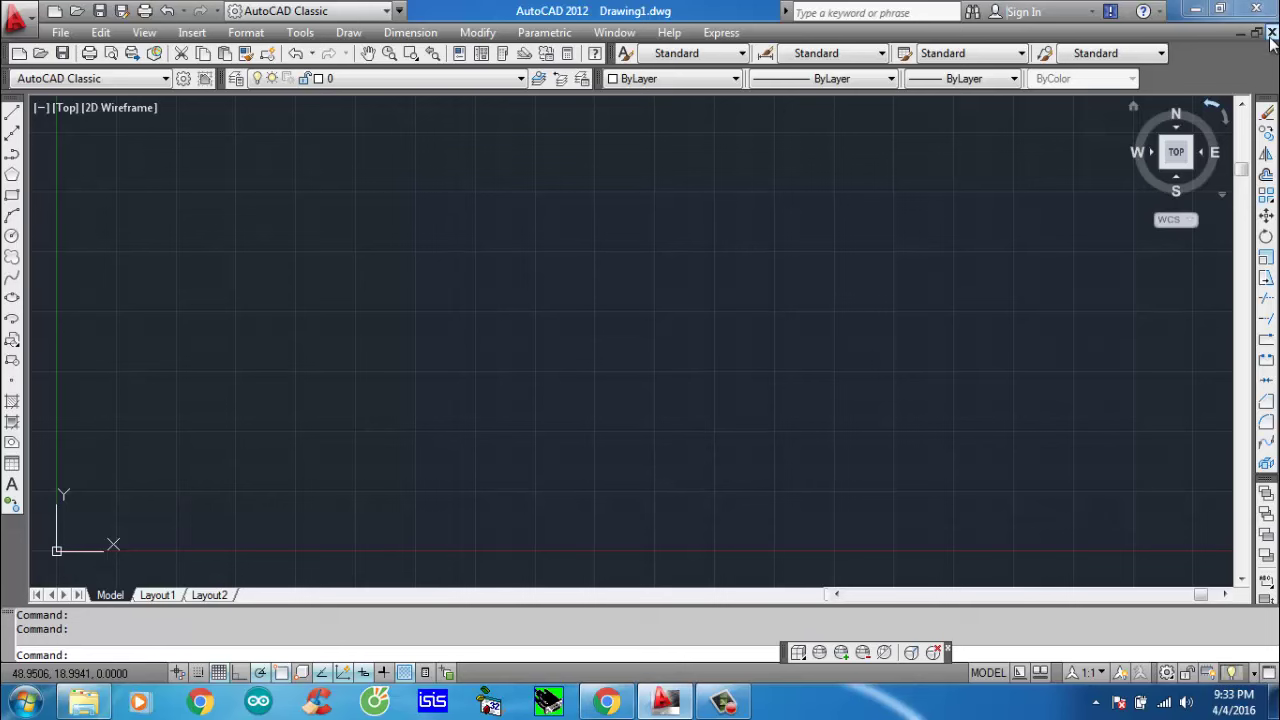
Close Drawing1.dwg and bring up the application menu.
{"action": "left_click", "coordinate": [1272, 32]}
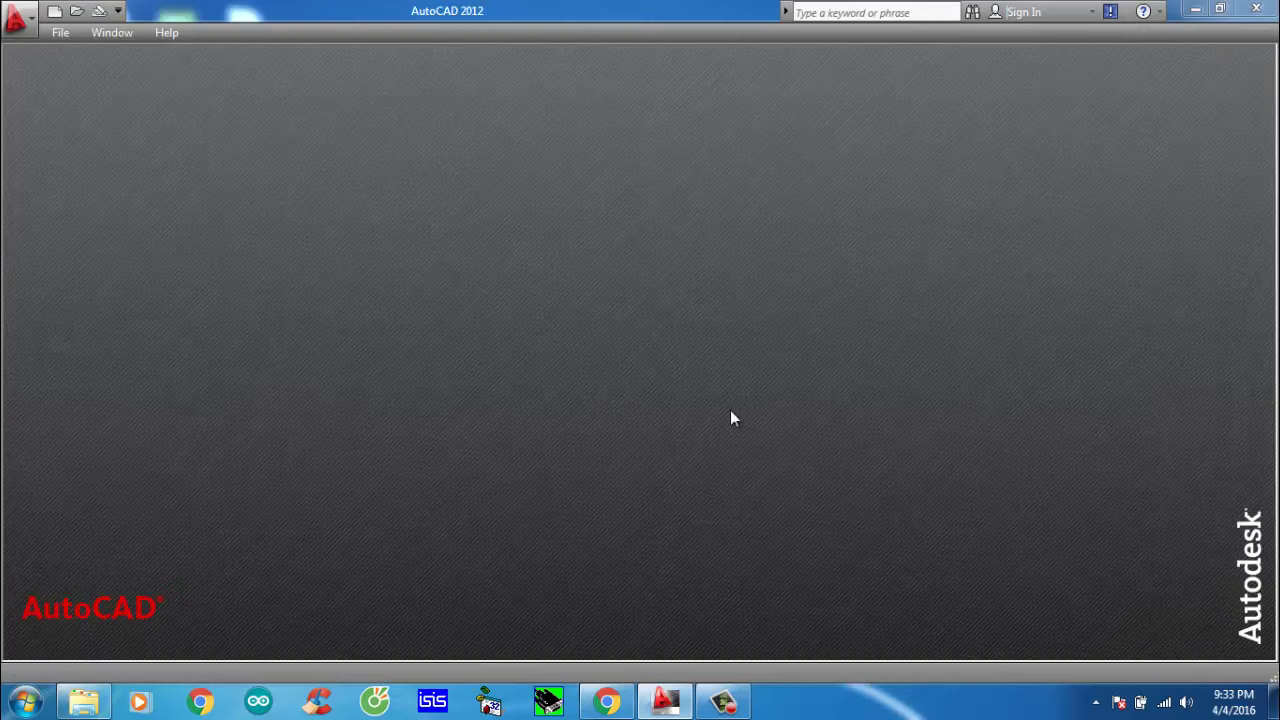
{"action": "left_click", "coordinate": [28, 20]}
{"action": "left_click", "coordinate": [28, 20]}
{"action": "left_click", "coordinate": [34, 22]}
{"action": "left_click", "coordinate": [28, 20]}
{"action": "left_click", "coordinate": [22, 22]}
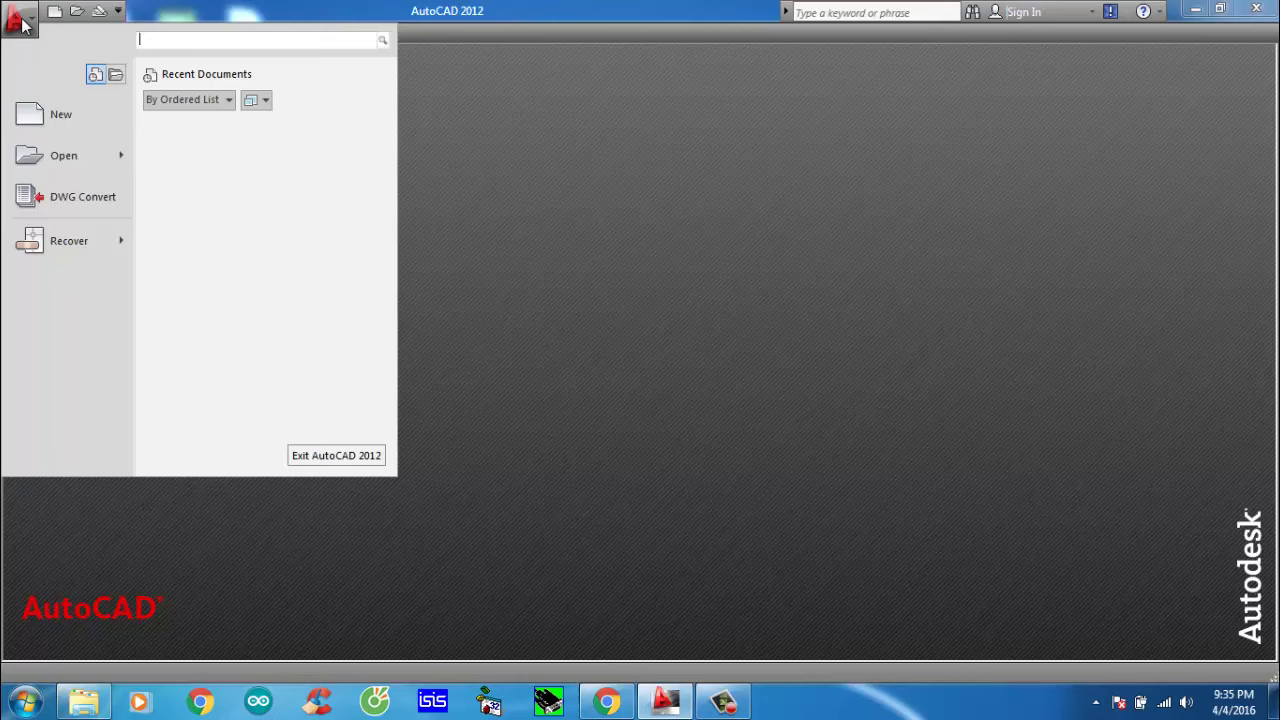
Create a new drawing from the acadiso template.
{"action": "left_click", "coordinate": [41, 114]}
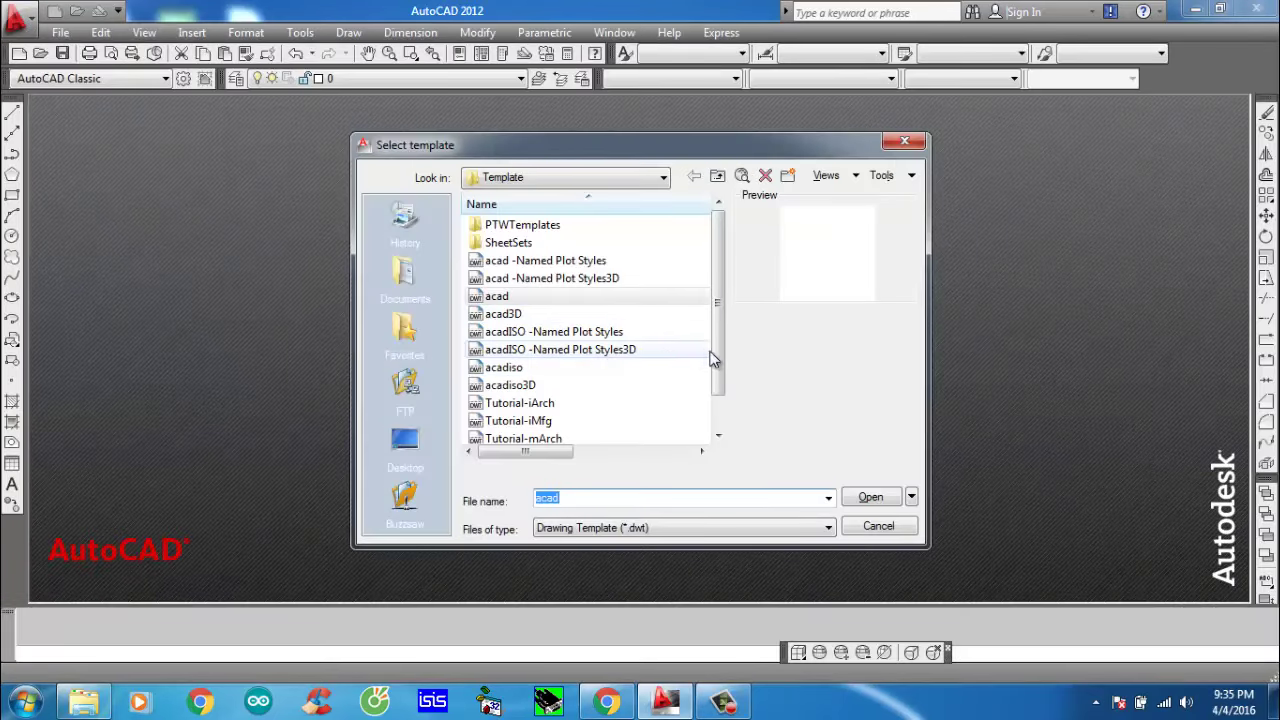
{"action": "left_click_drag", "start_coordinate": [725, 367], "coordinate": [726, 370]}
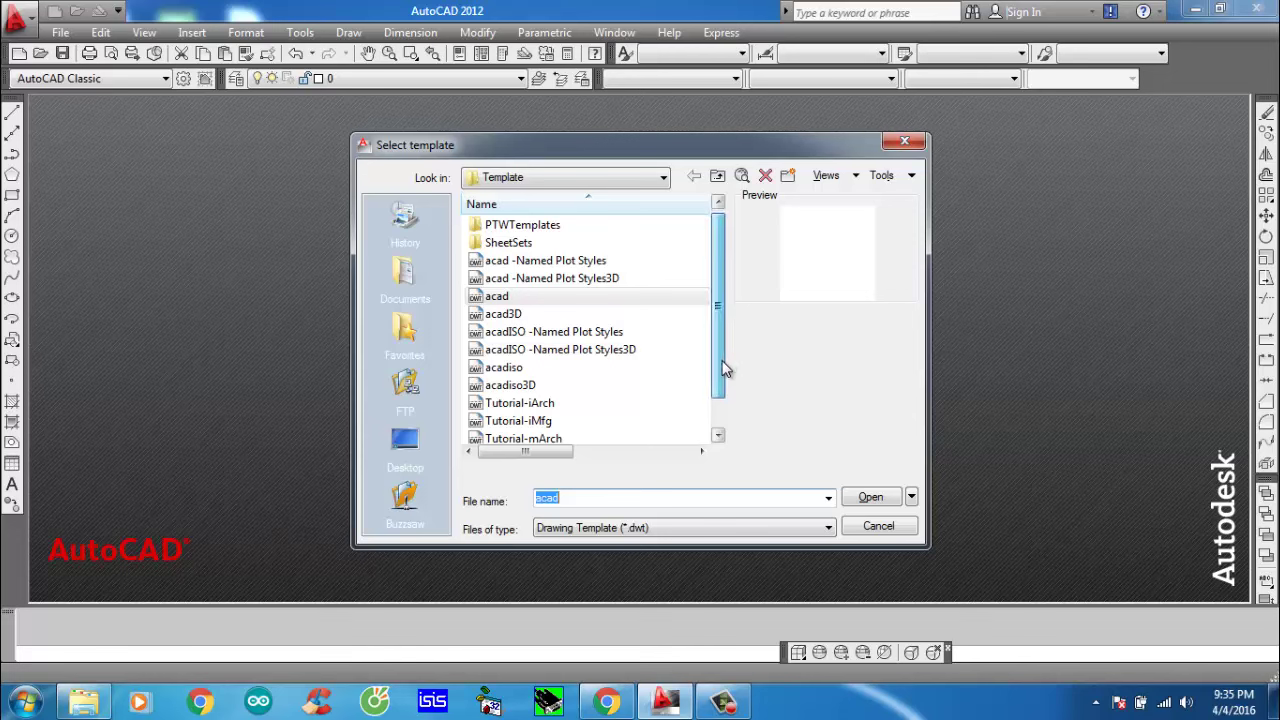
{"action": "left_click", "coordinate": [543, 371]}
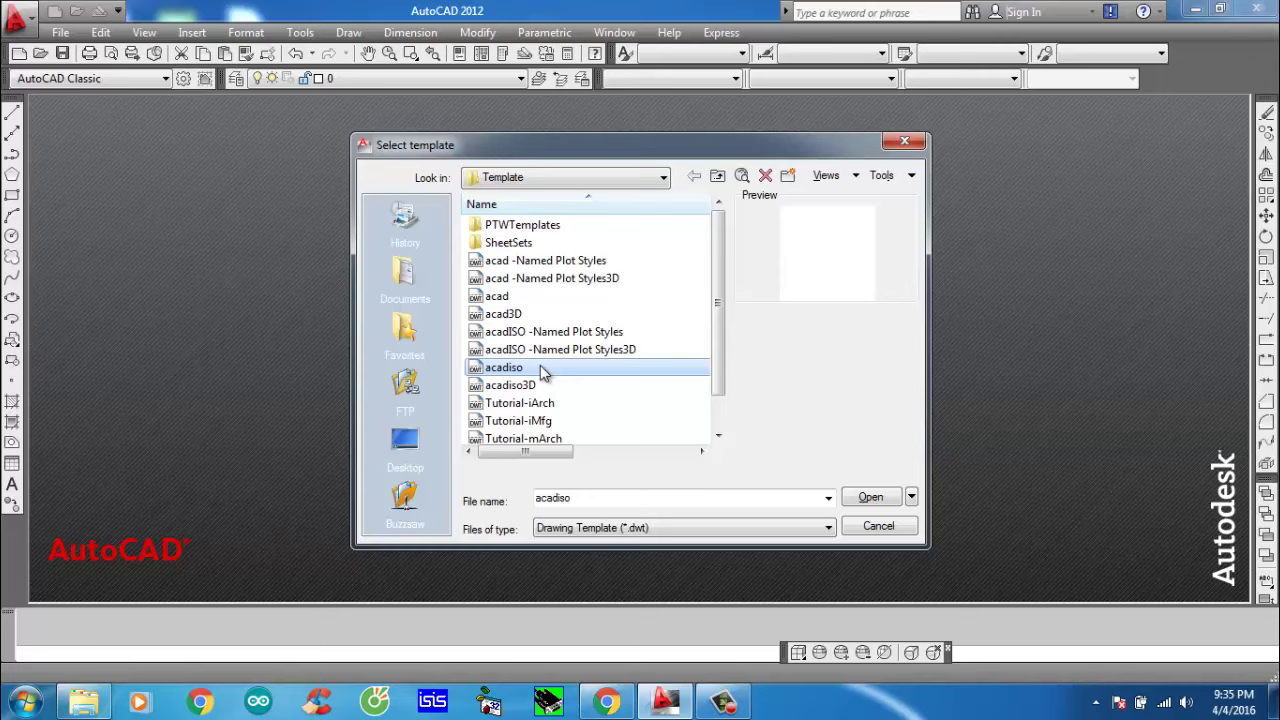
{"action": "double_click", "coordinate": [540, 367]}
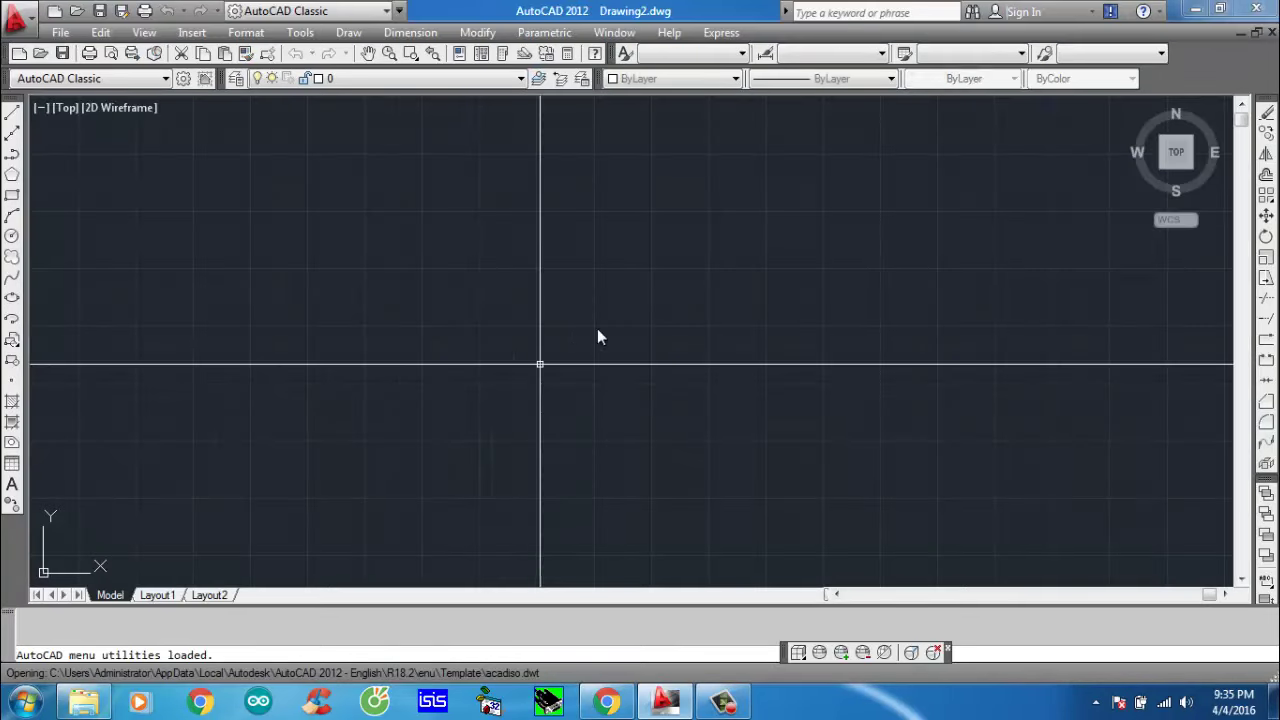
Open the Layer Properties Manager and put away the stray file browser.
{"action": "scroll", "coordinate": [524, 319], "scroll_direction": "down", "scroll_amount": 5}
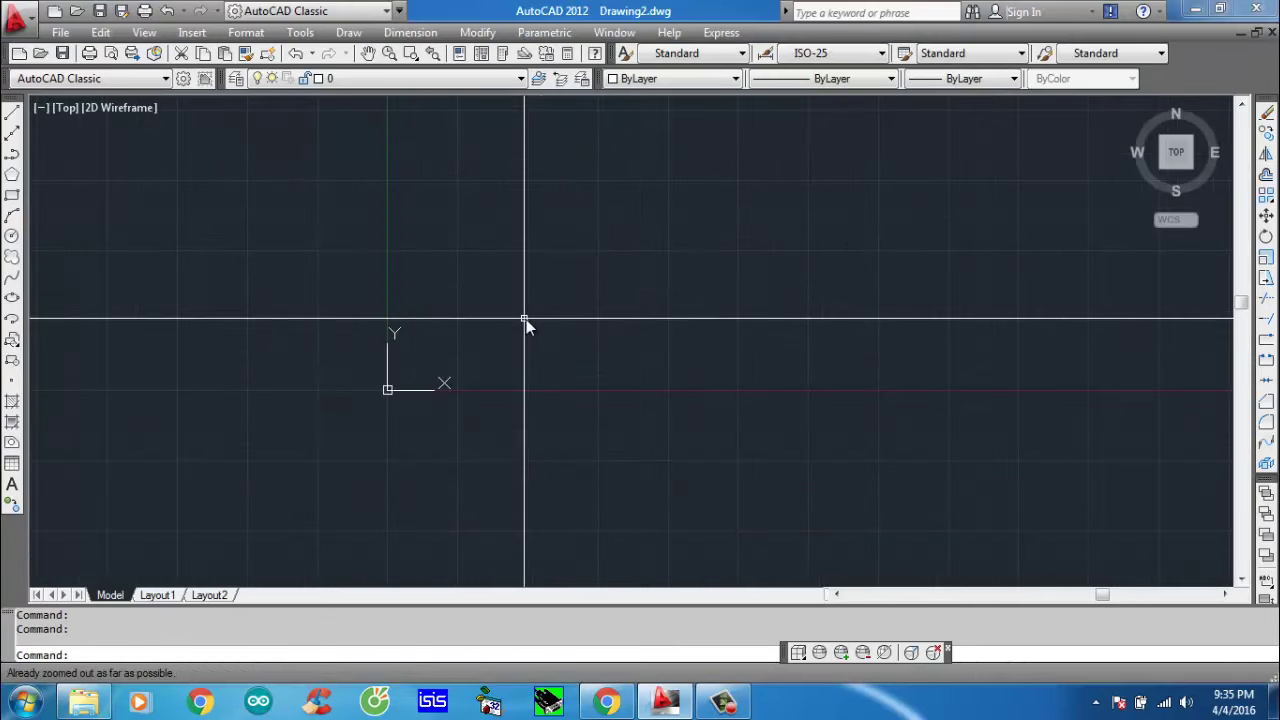
{"action": "scroll", "coordinate": [526, 320], "scroll_direction": "up", "scroll_amount": 5}
{"action": "left_click", "coordinate": [235, 78]}
{"action": "key", "text": "Escape"}
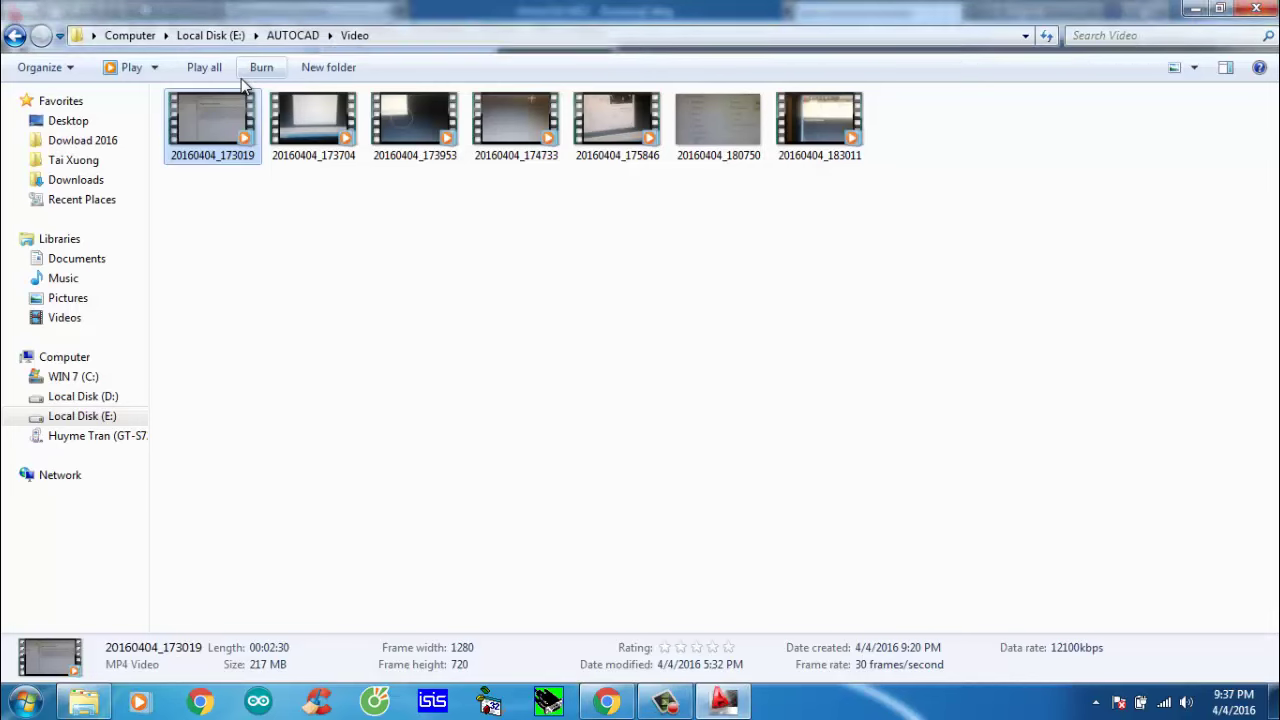
{"action": "left_click", "coordinate": [1195, 9]}
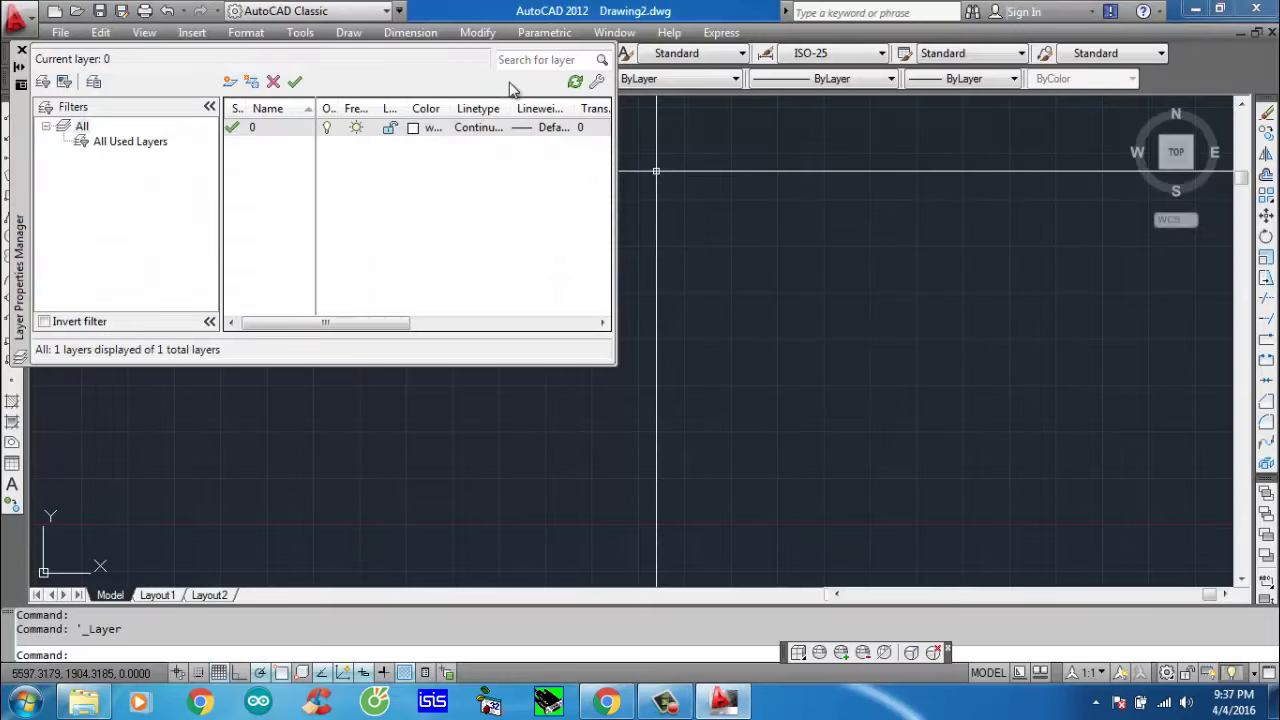
Add a new layer beneath layer 0 named 'duong bao'.
{"action": "left_click", "coordinate": [402, 68]}
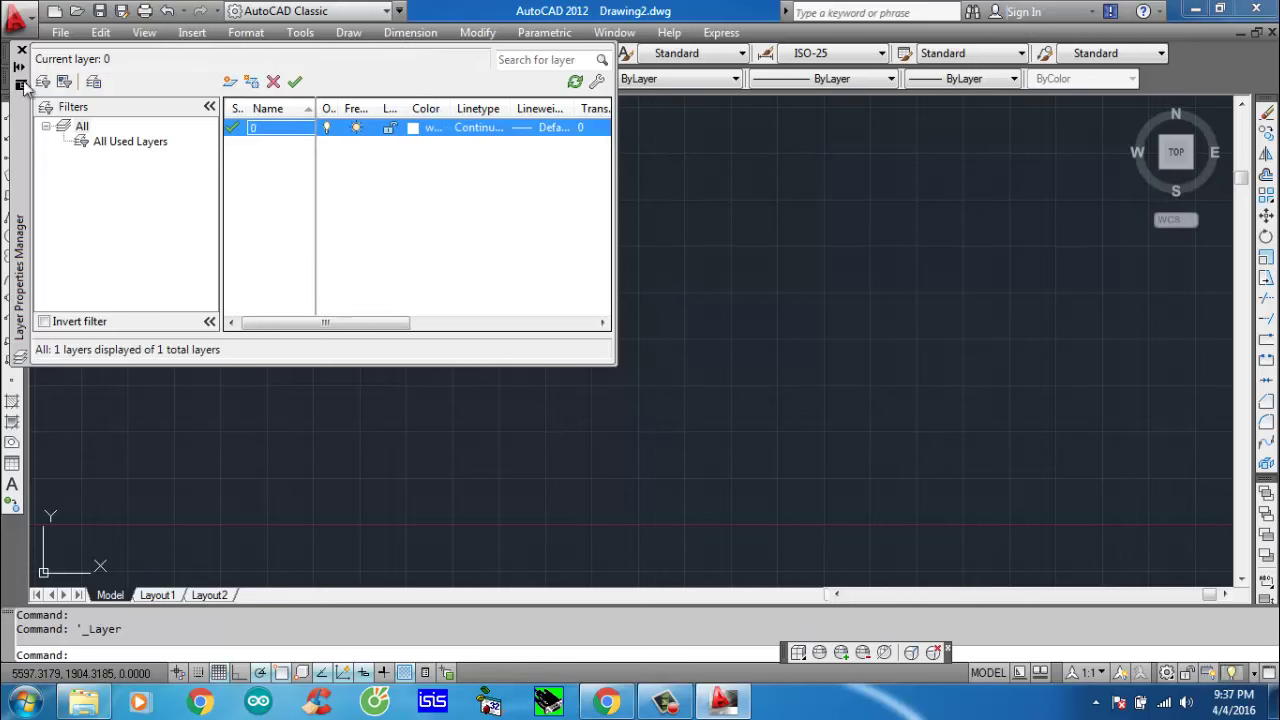
{"action": "left_click", "coordinate": [230, 82]}
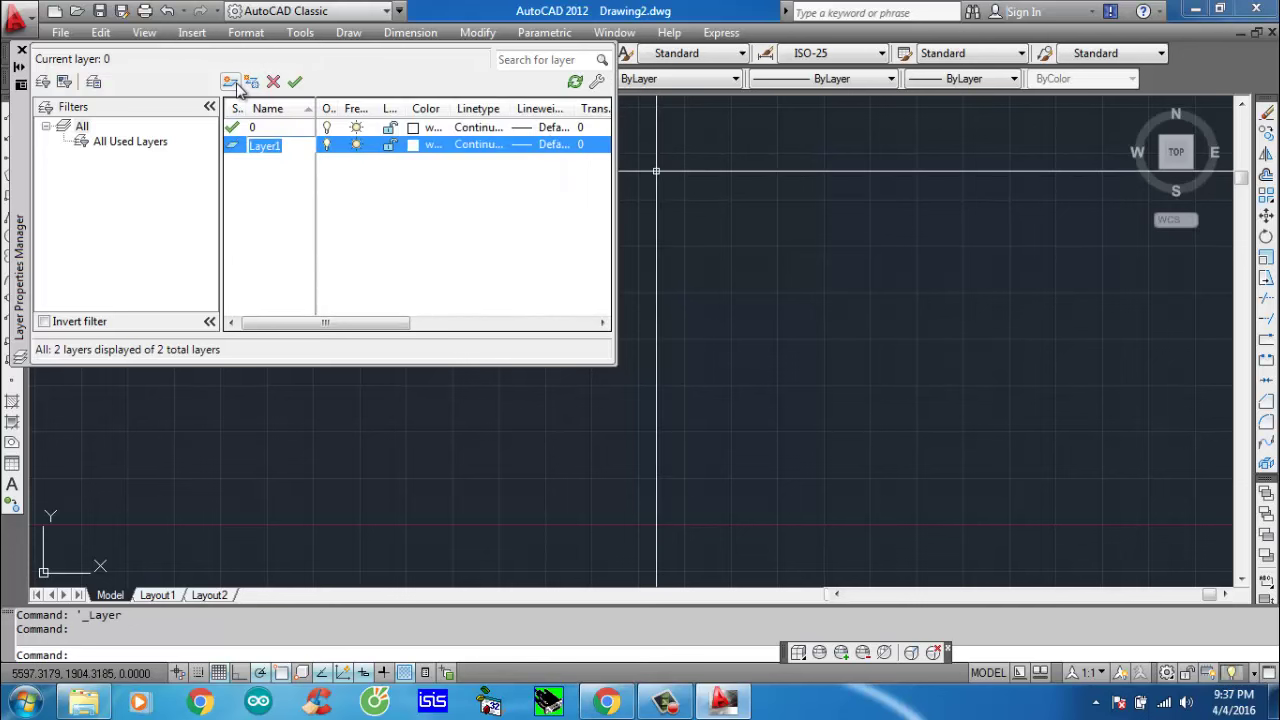
{"action": "type", "text": "db"}
{"action": "key", "text": "Return"}
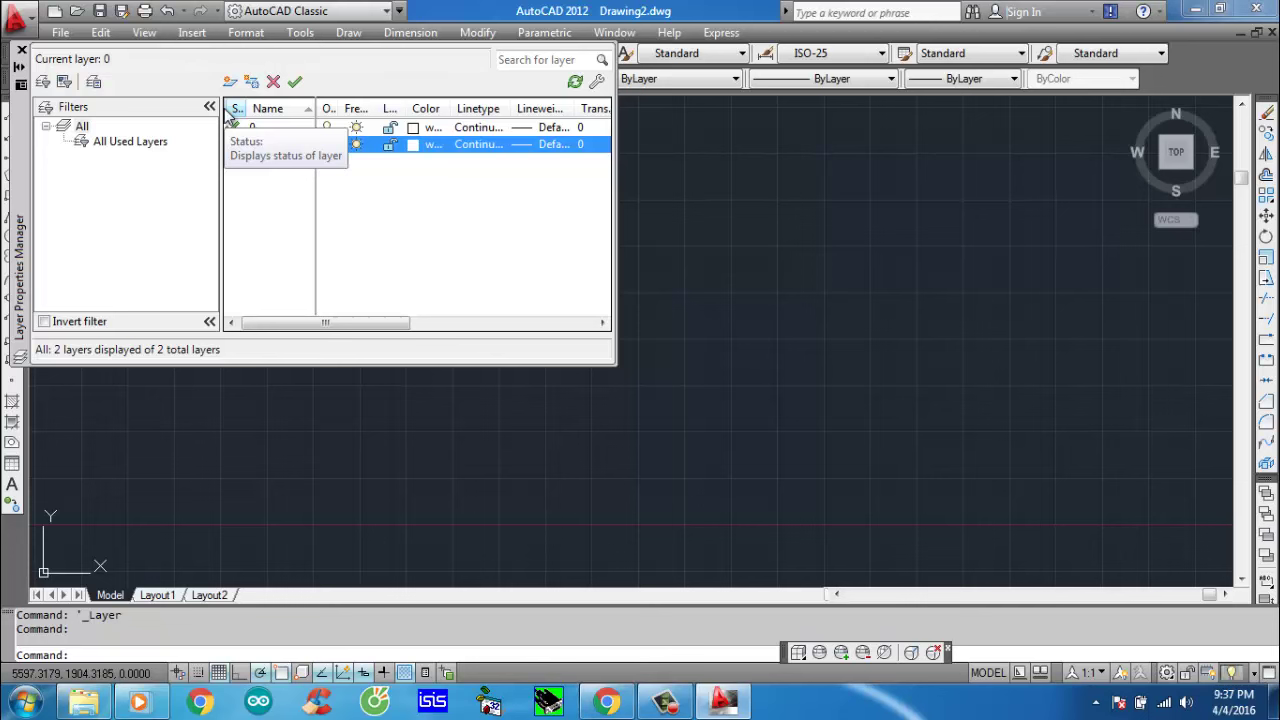
{"action": "type", "text": "D"}
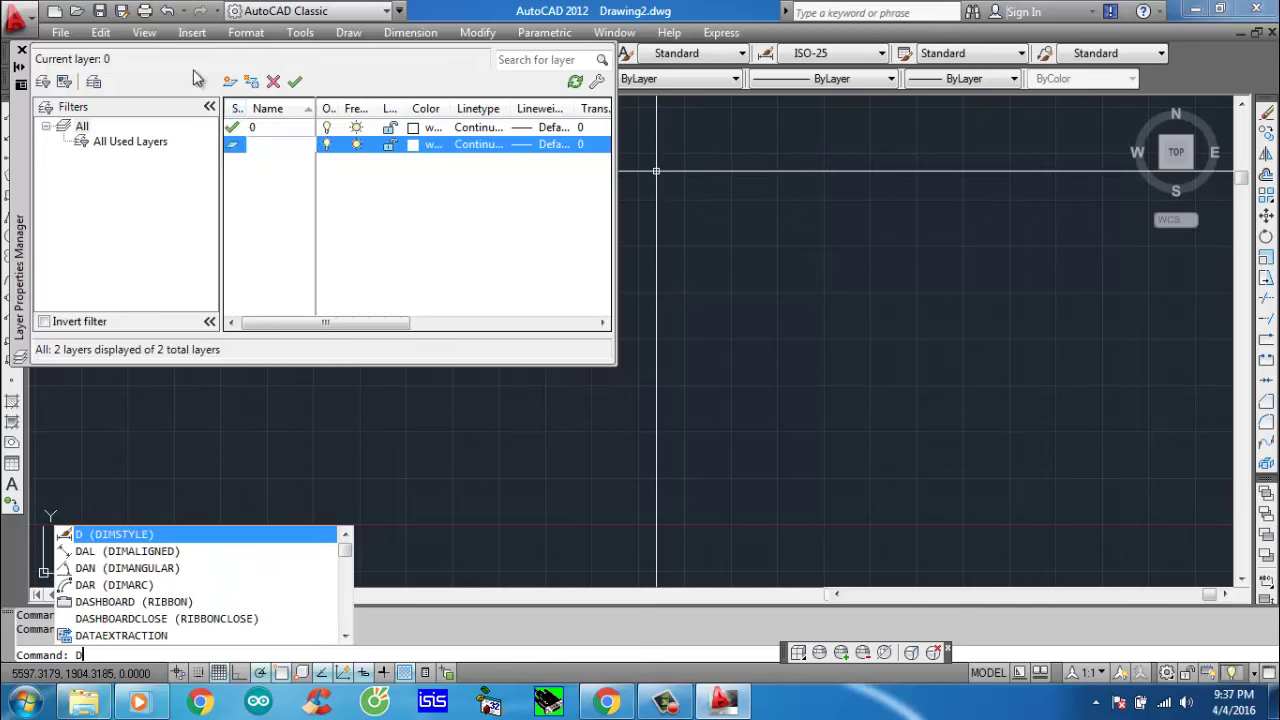
{"action": "left_click", "coordinate": [253, 147]}
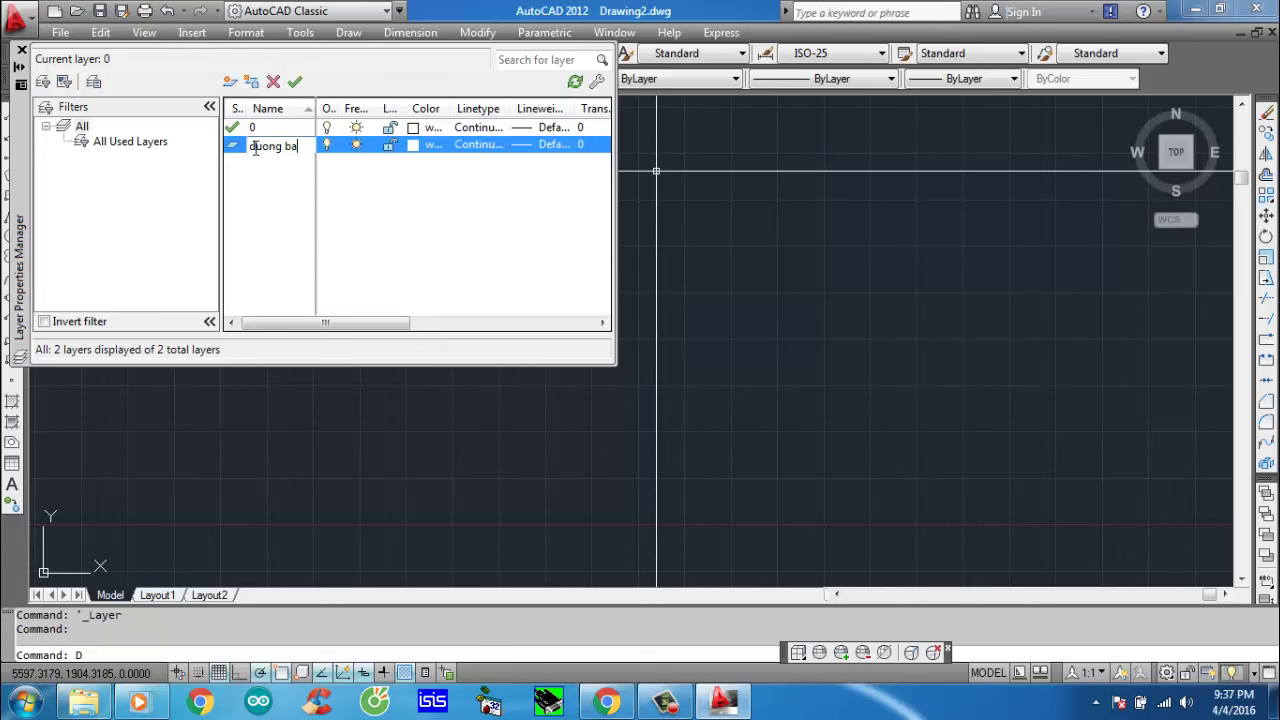
{"action": "key", "text": "Return"}
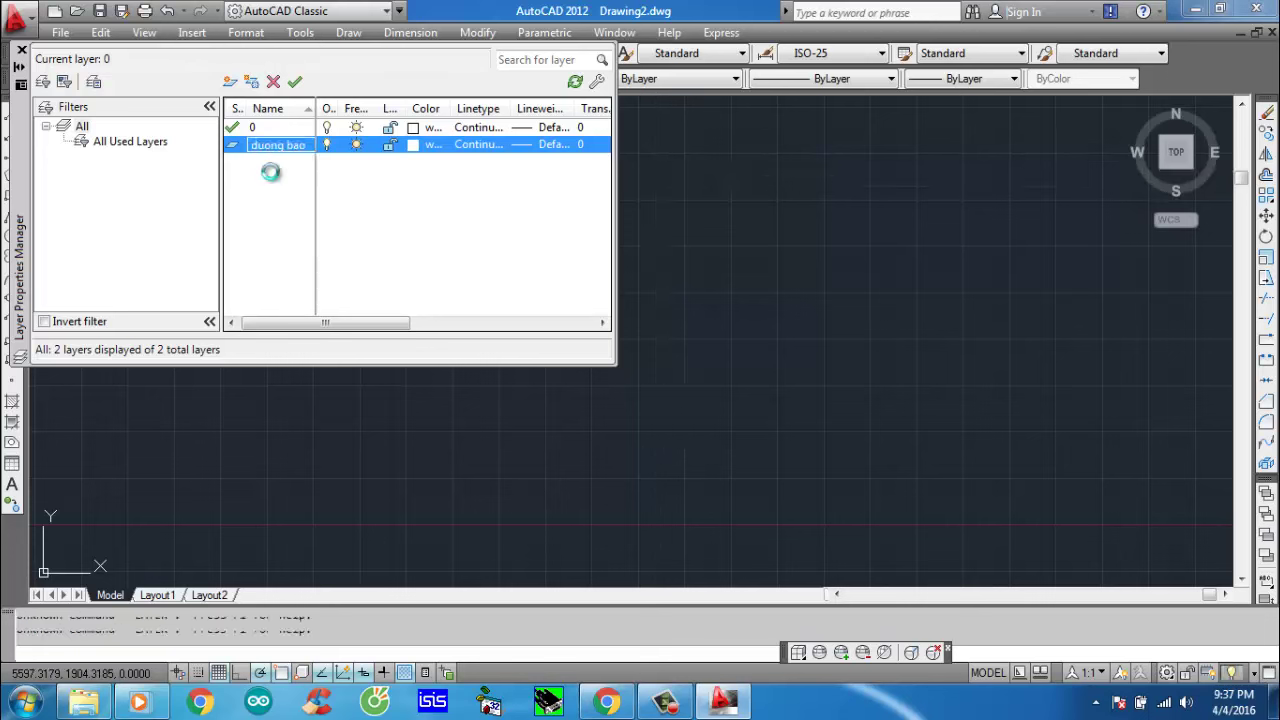
Dismiss the layer error, cancel the stray Rename dialog and reselect duong bao.
{"action": "left_click", "coordinate": [765, 366]}
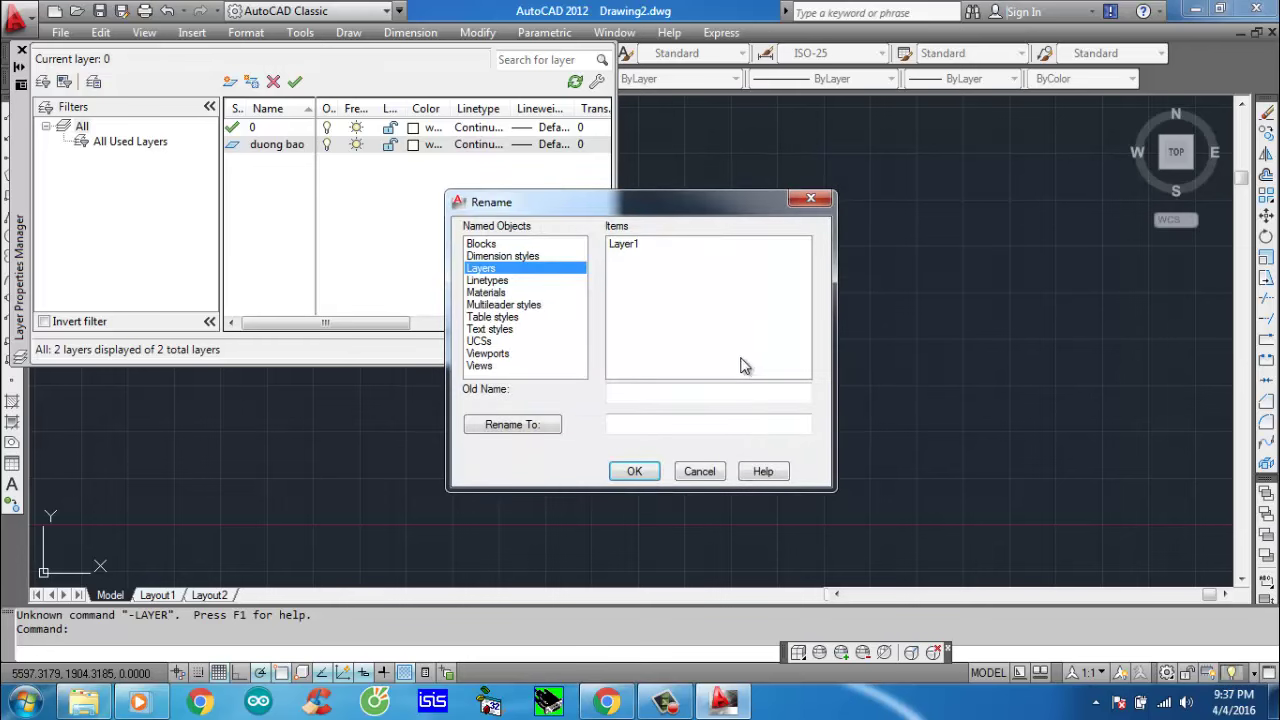
{"action": "left_click", "coordinate": [810, 198]}
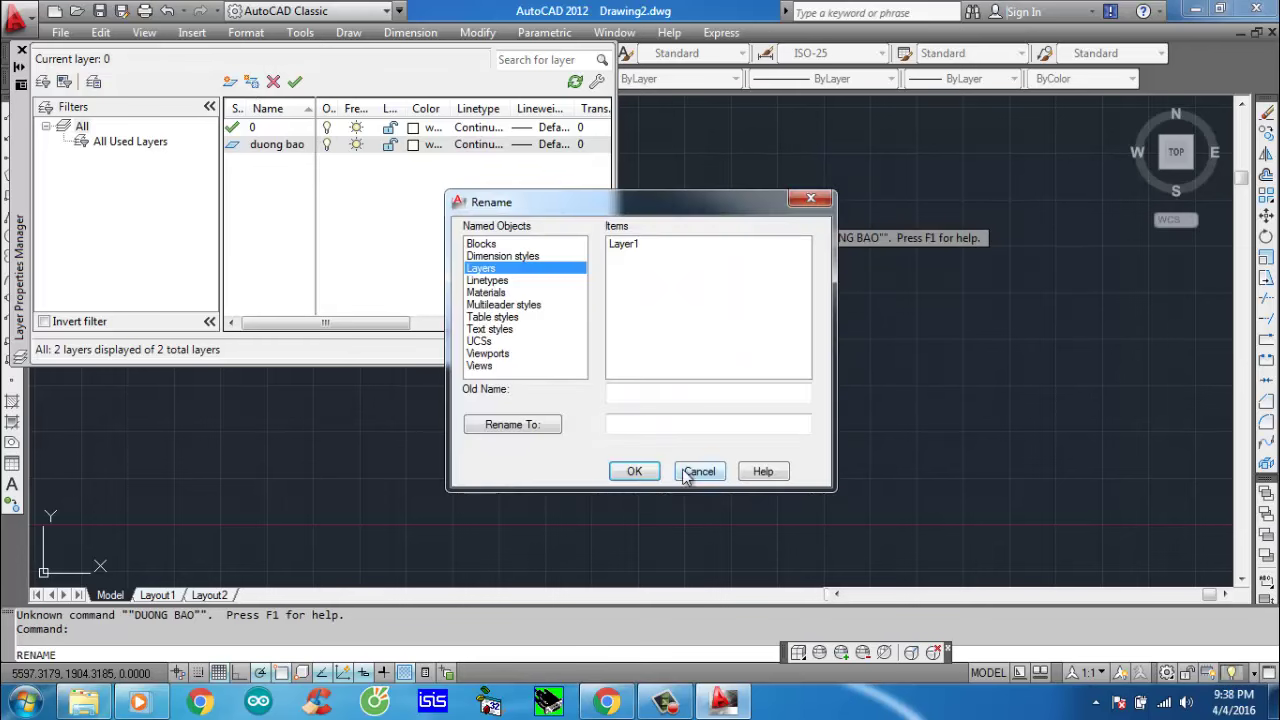
{"action": "left_click", "coordinate": [700, 471]}
{"action": "left_click", "coordinate": [255, 148]}
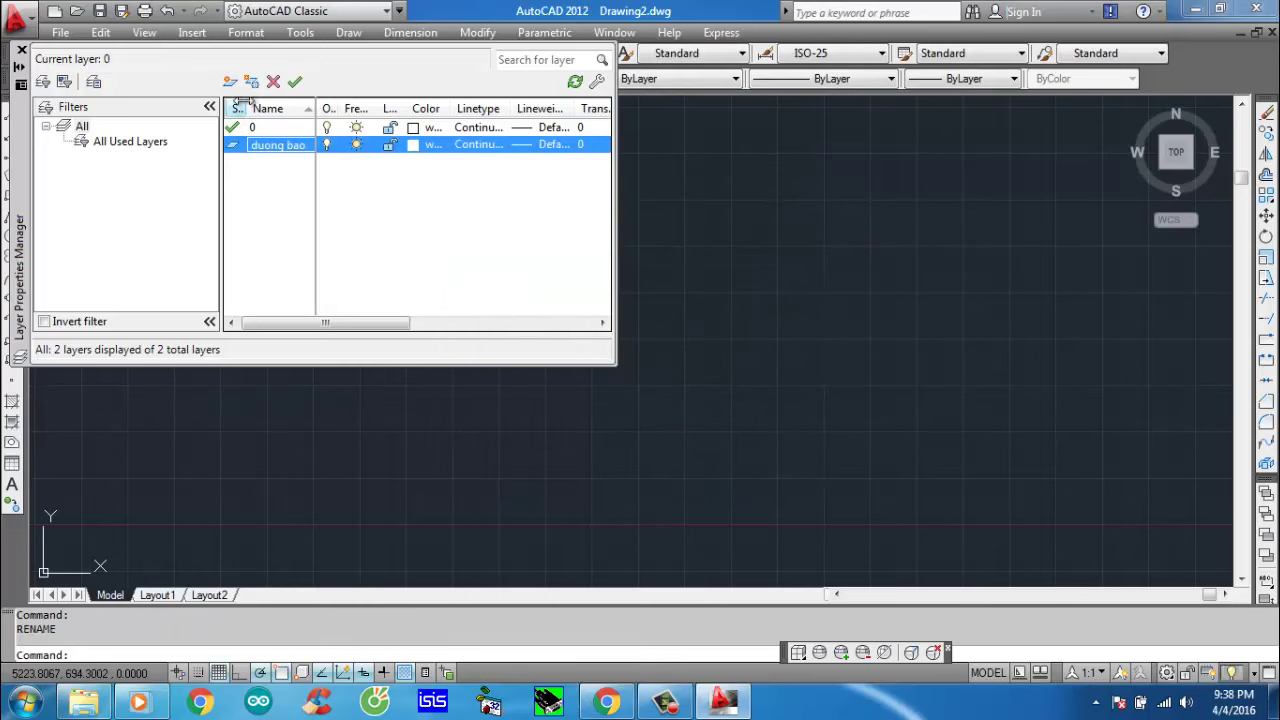
Add the Duong tam layer and a fourth Duong kh… layer.
{"action": "key", "text": "Escape"}
{"action": "key", "text": "Escape"}
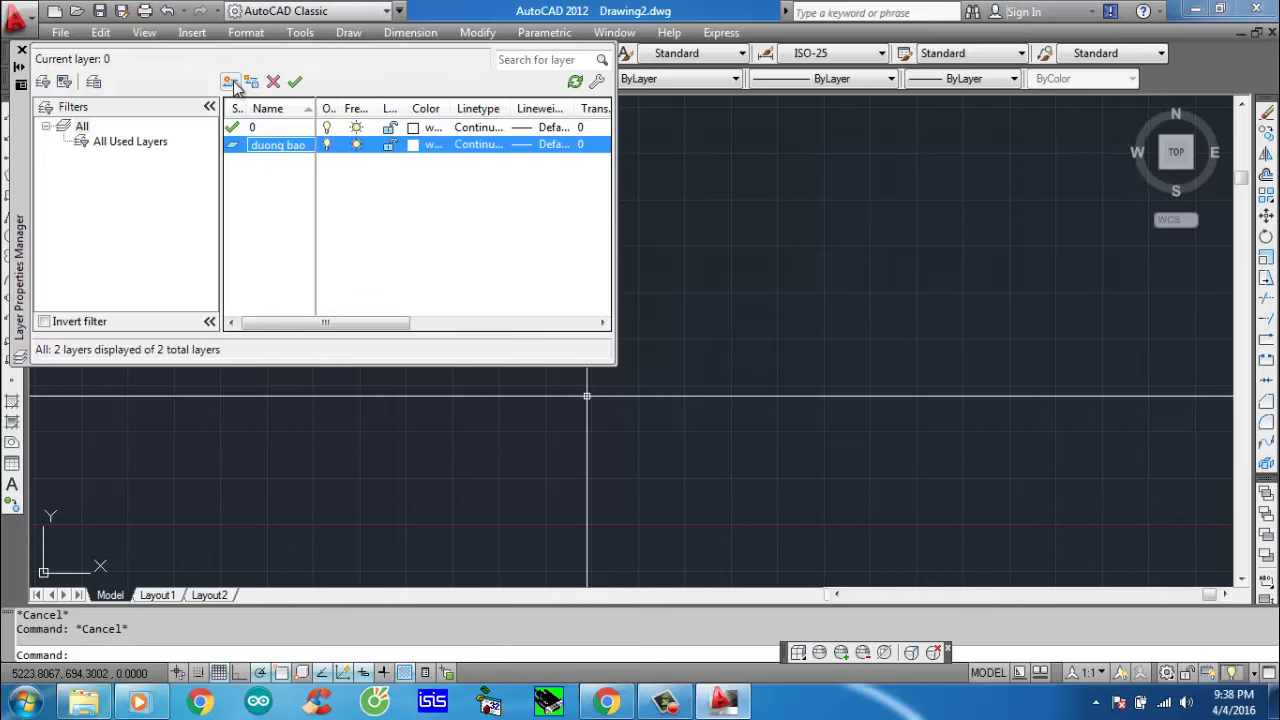
{"action": "left_click", "coordinate": [231, 82]}
{"action": "type", "text": "Duong tam"}
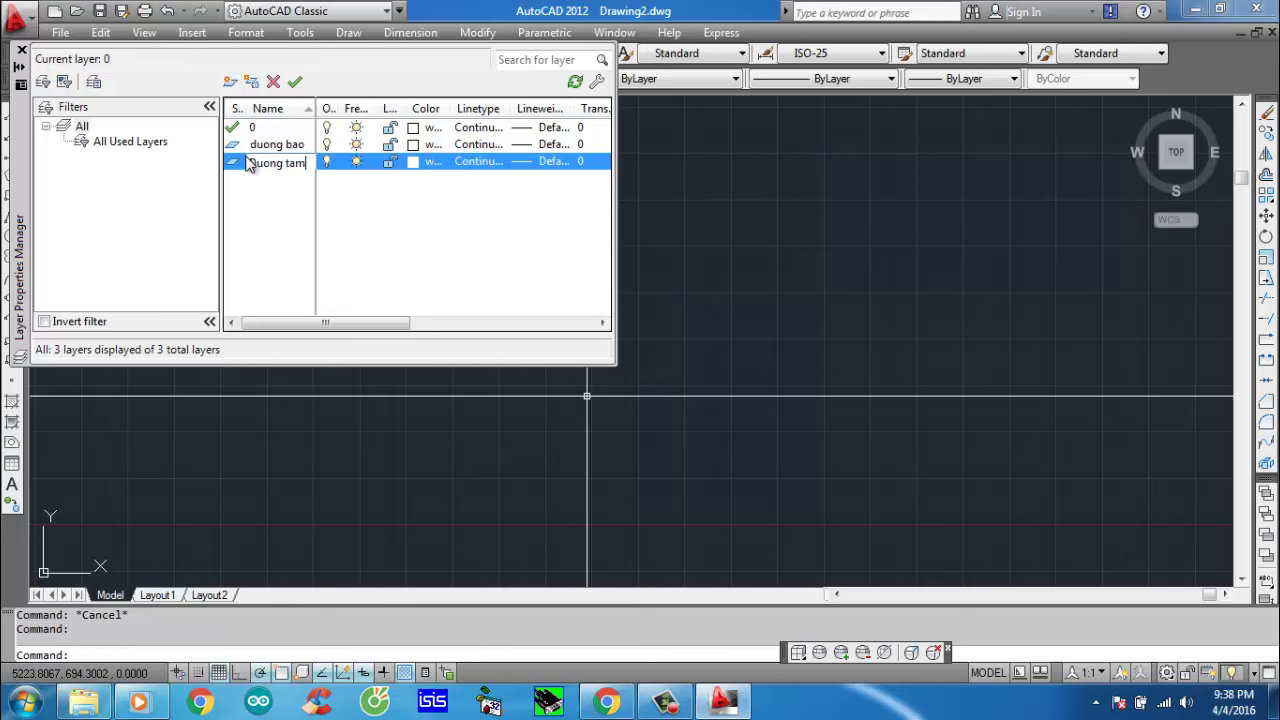
{"action": "left_click", "coordinate": [255, 162]}
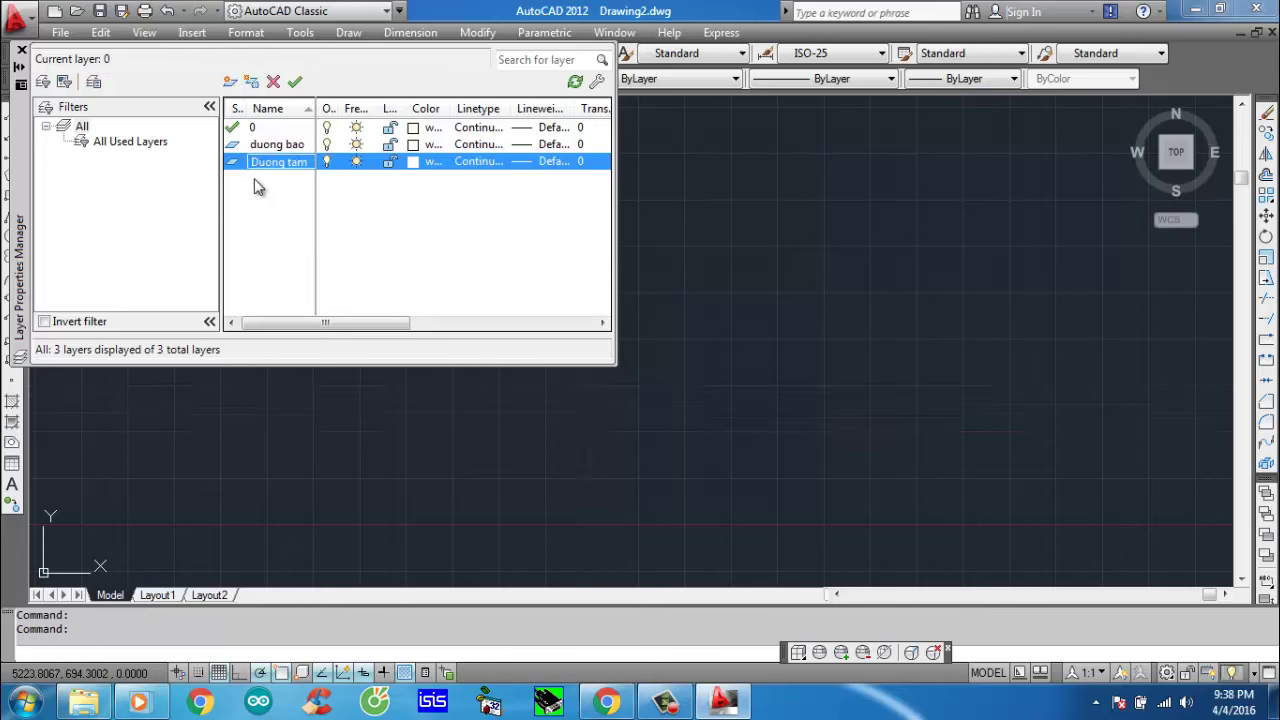
{"action": "key", "text": "Escape"}
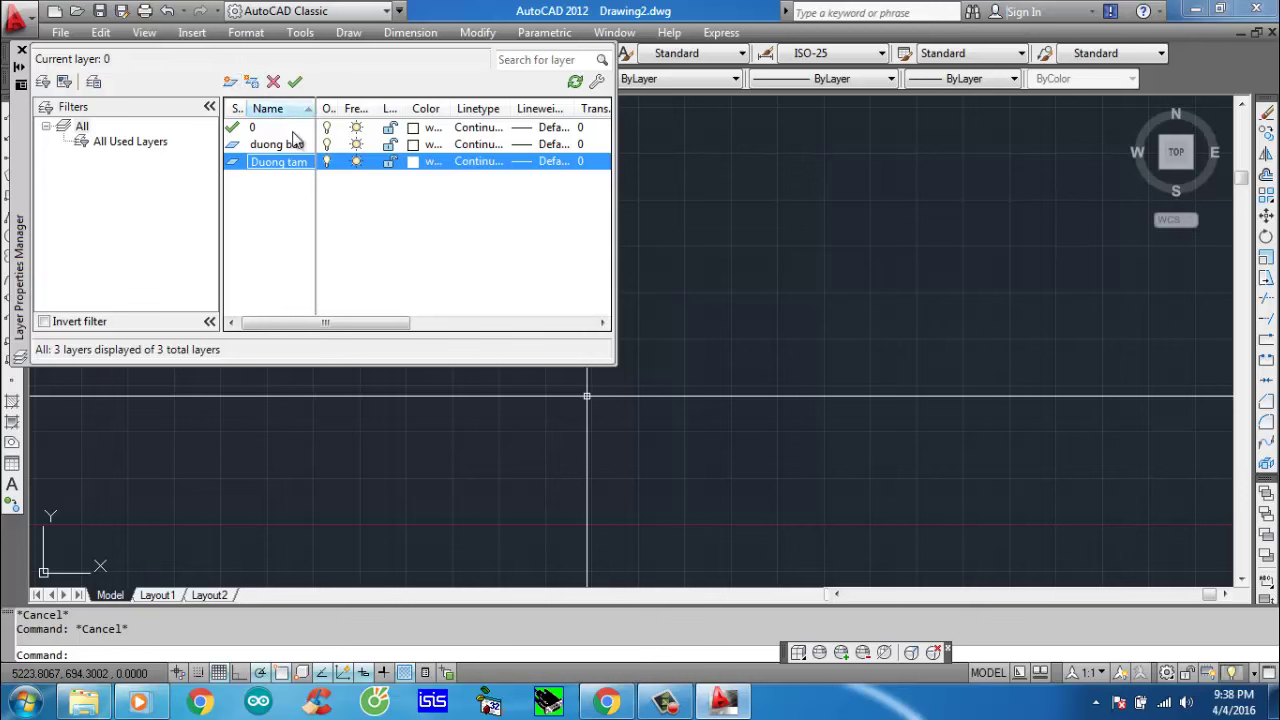
{"action": "left_click", "coordinate": [231, 82]}
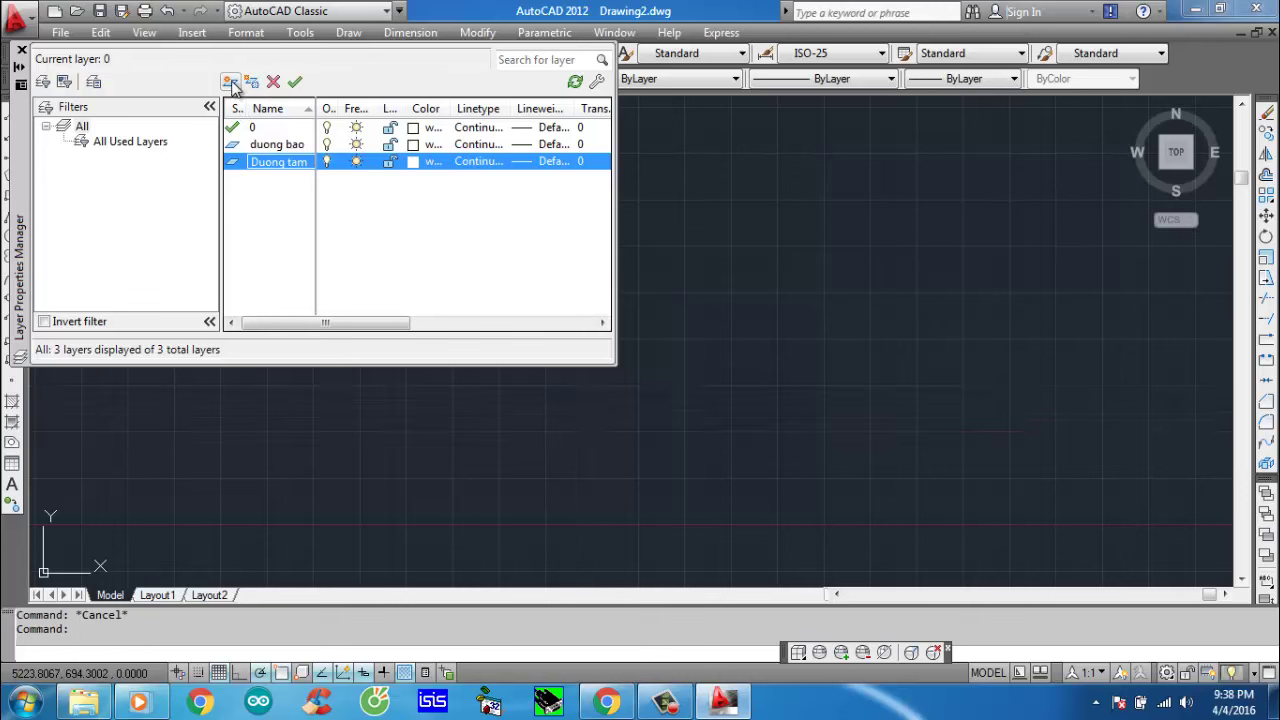
{"action": "type", "text": "Du"}
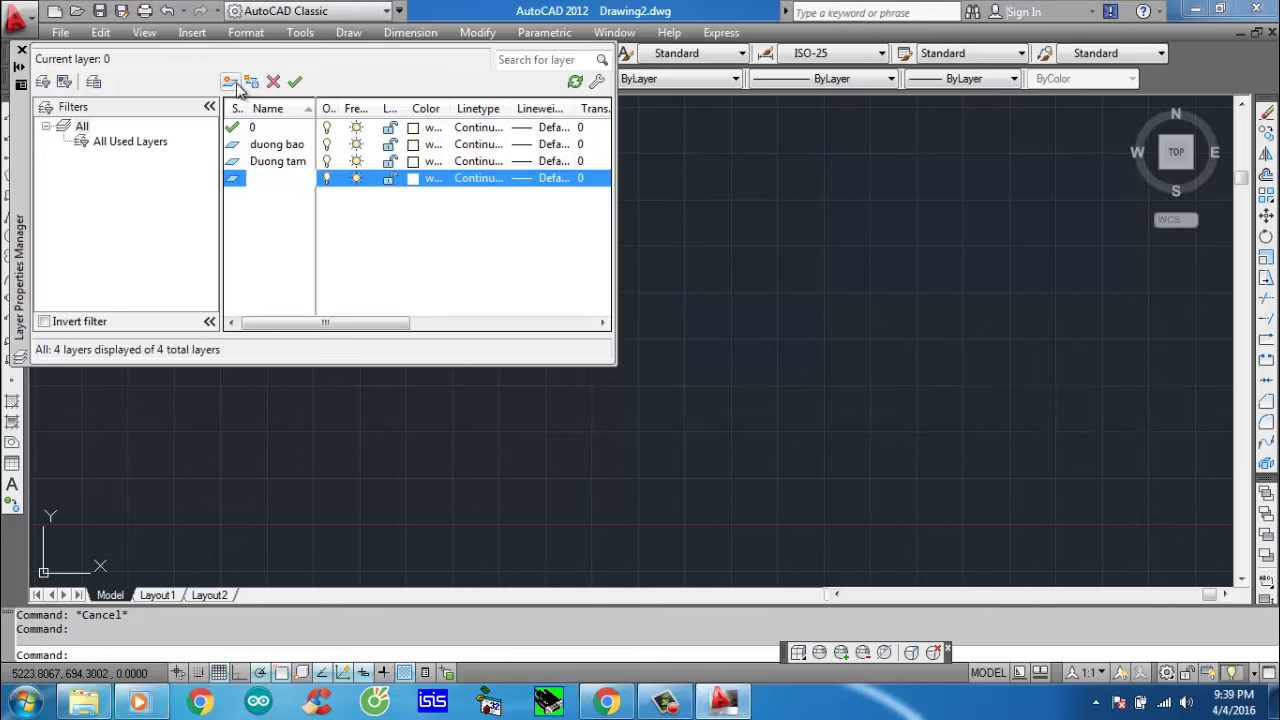
{"action": "key", "text": "Escape"}
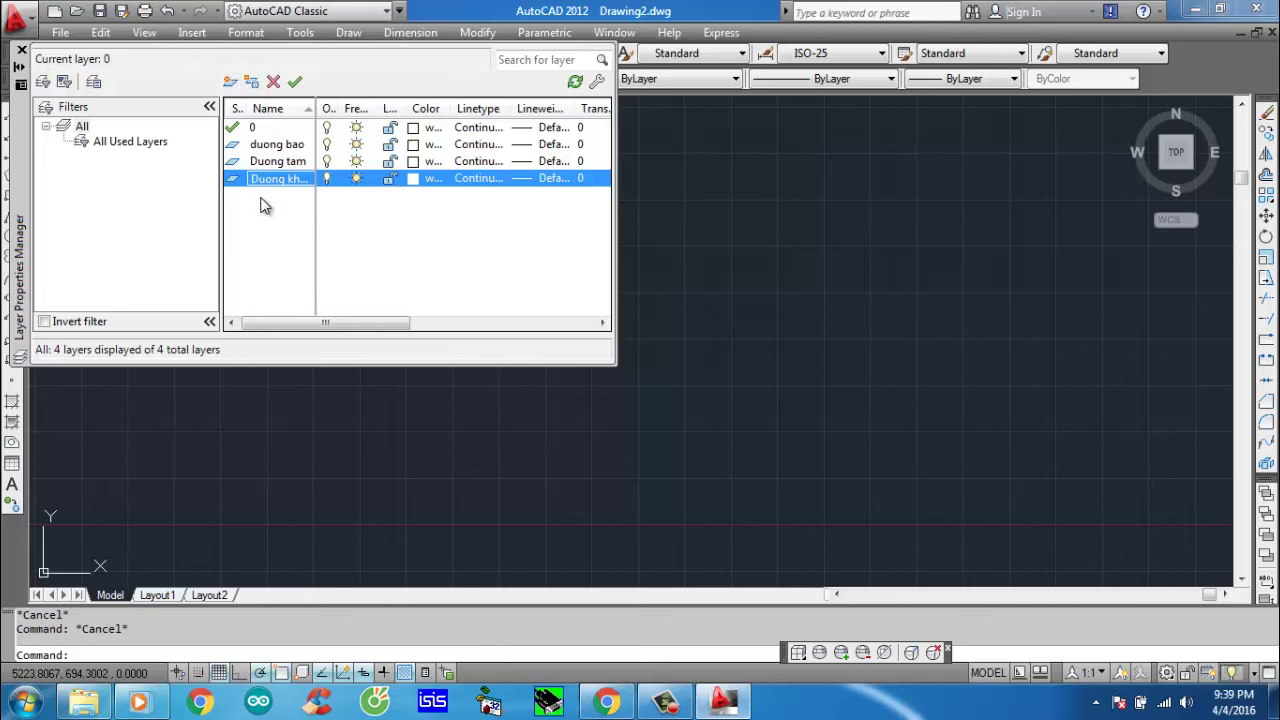
Add the Kich thuoc and Net khuat layers, making six layers in total.
{"action": "left_click", "coordinate": [231, 83]}
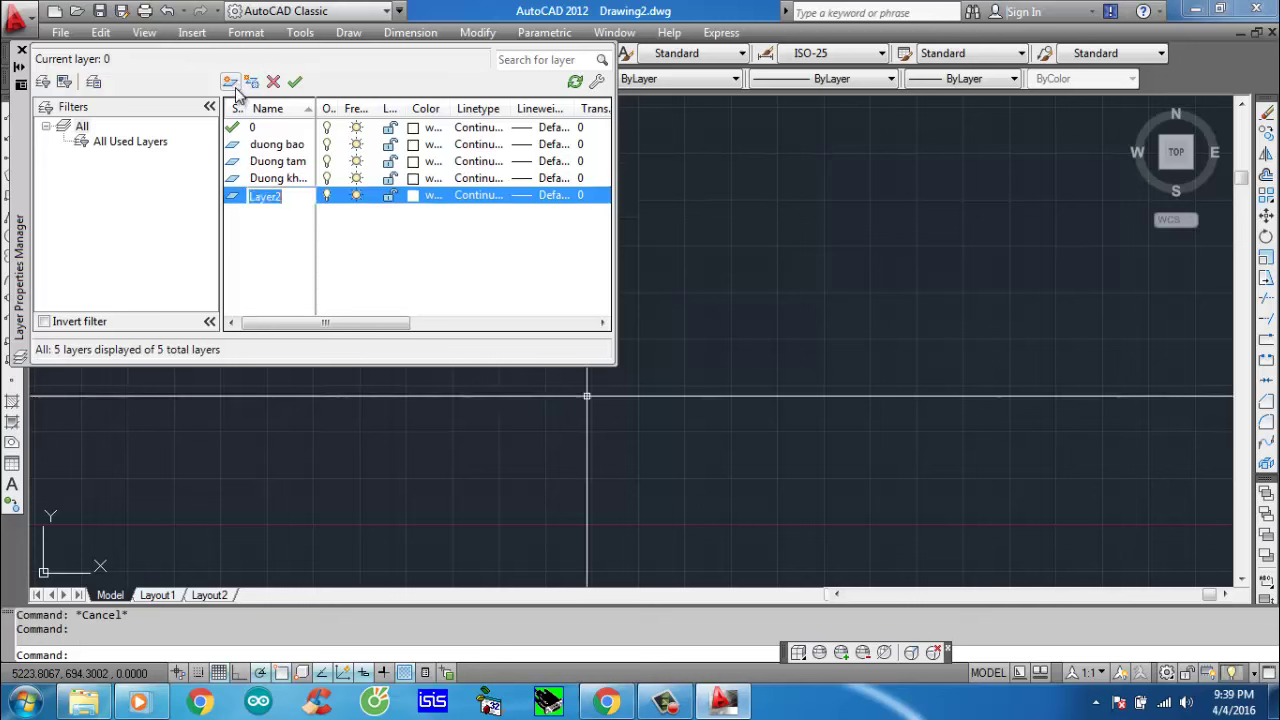
{"action": "type", "text": "Kich thuoc"}
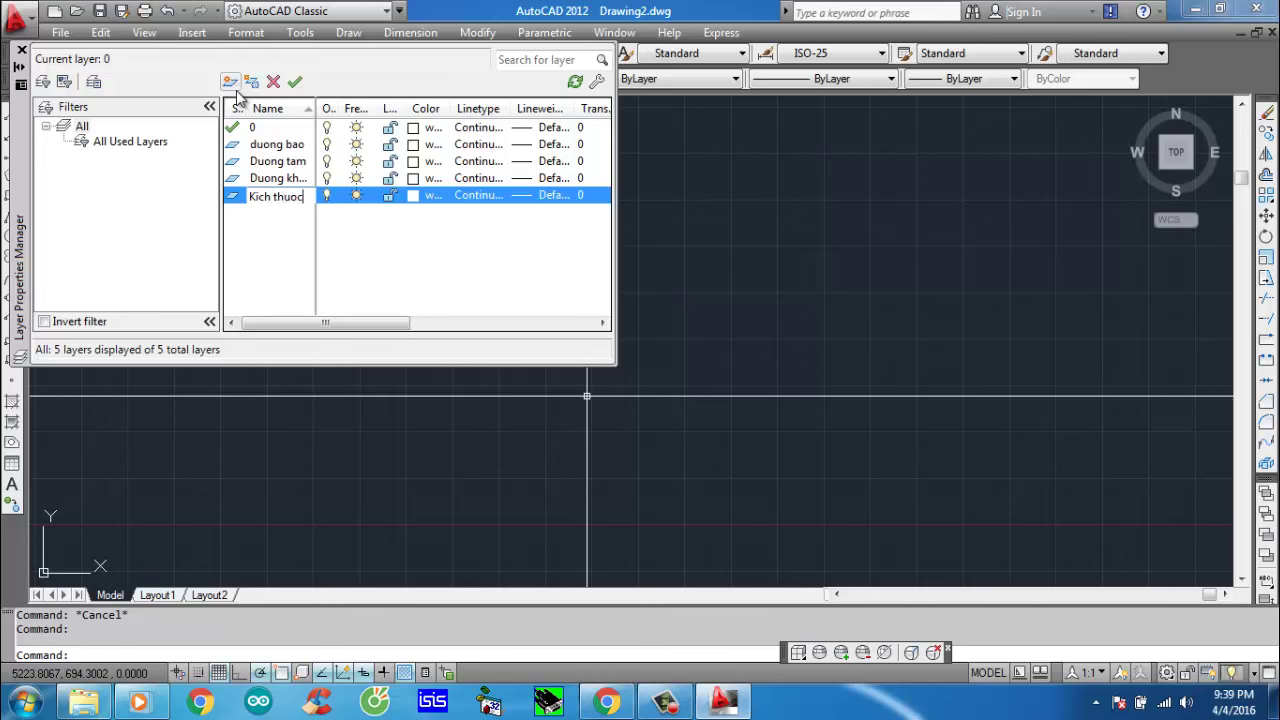
{"action": "key", "text": "Return"}
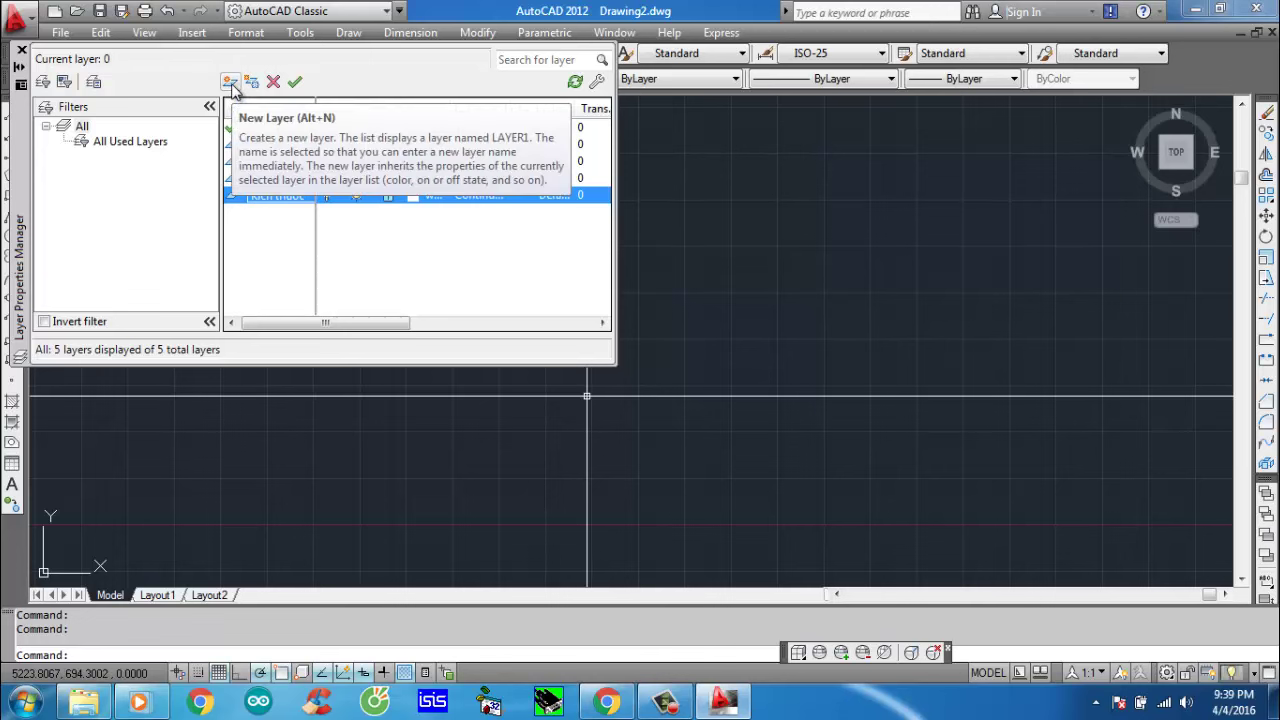
{"action": "left_click", "coordinate": [228, 210]}
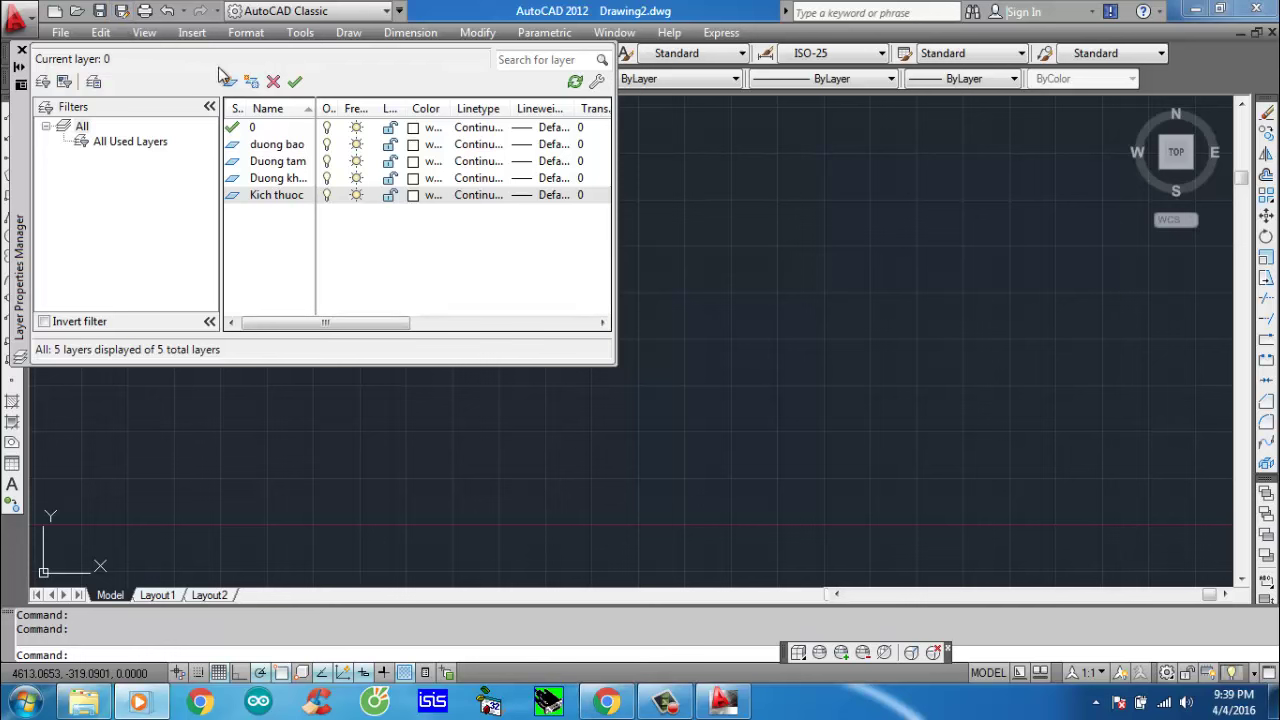
{"action": "key", "text": "Escape"}
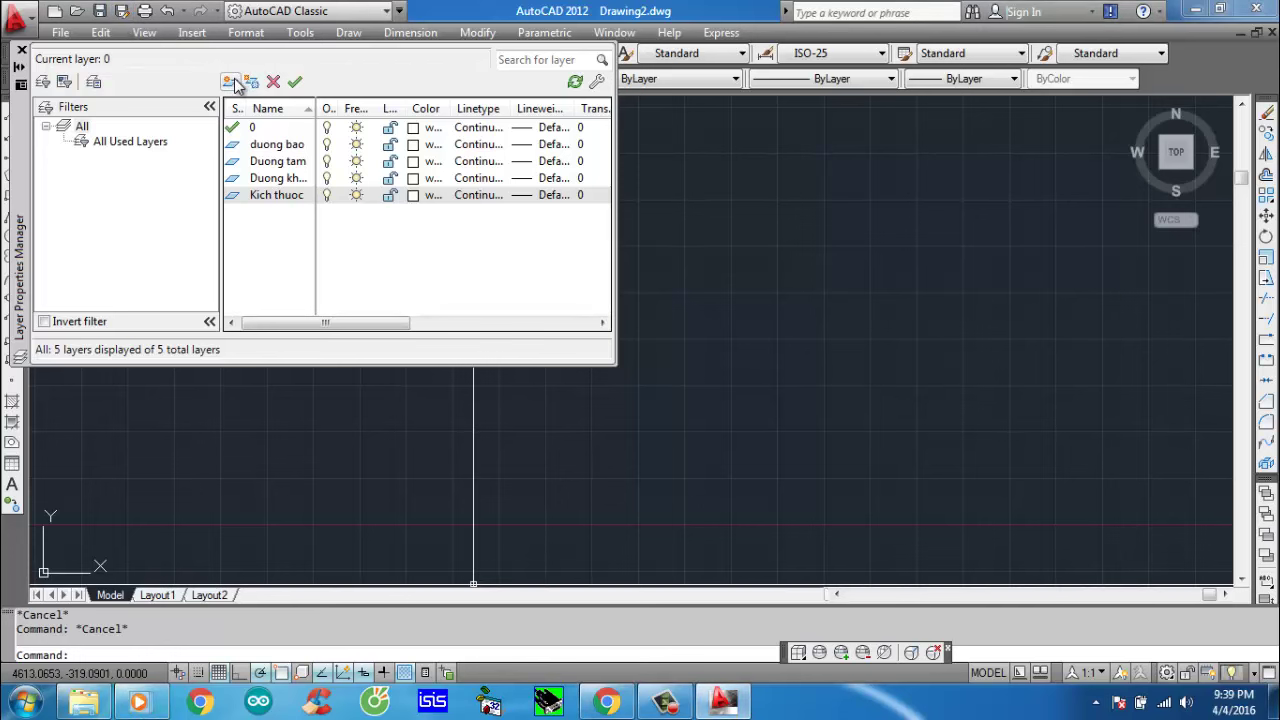
{"action": "left_click", "coordinate": [230, 82]}
{"action": "type", "text": "Net khuat"}
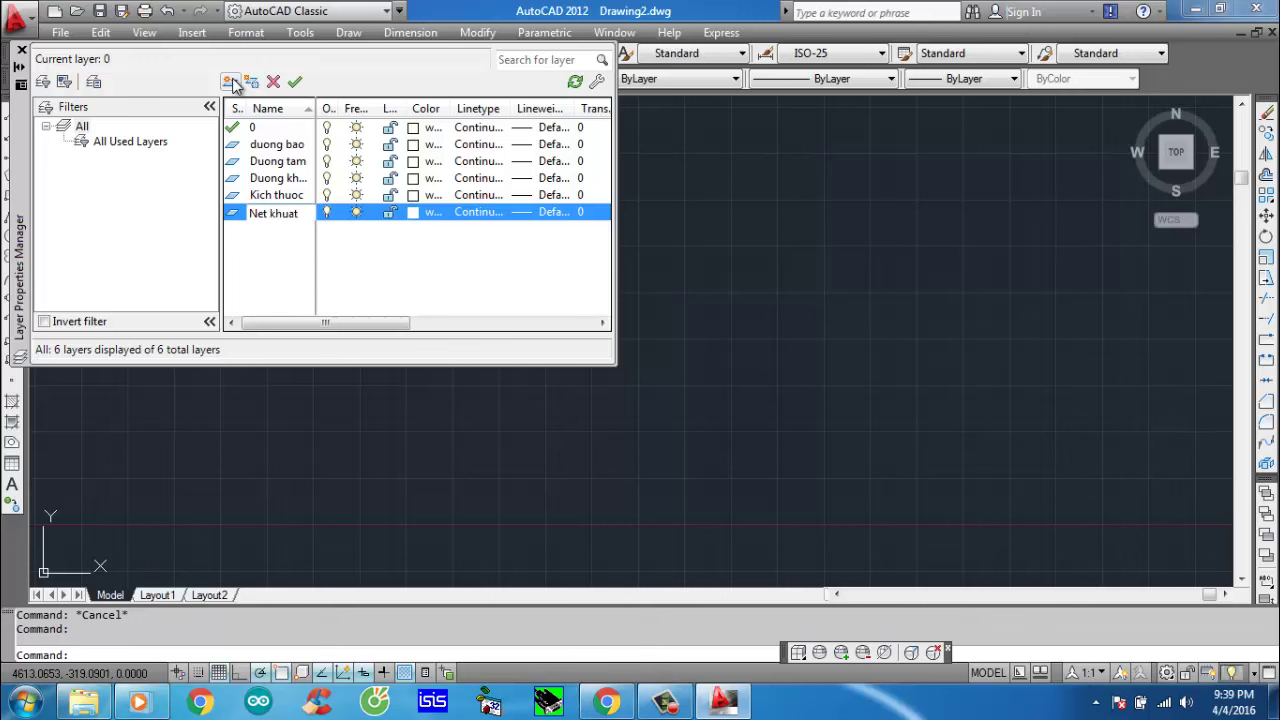
{"action": "key", "text": "Return"}
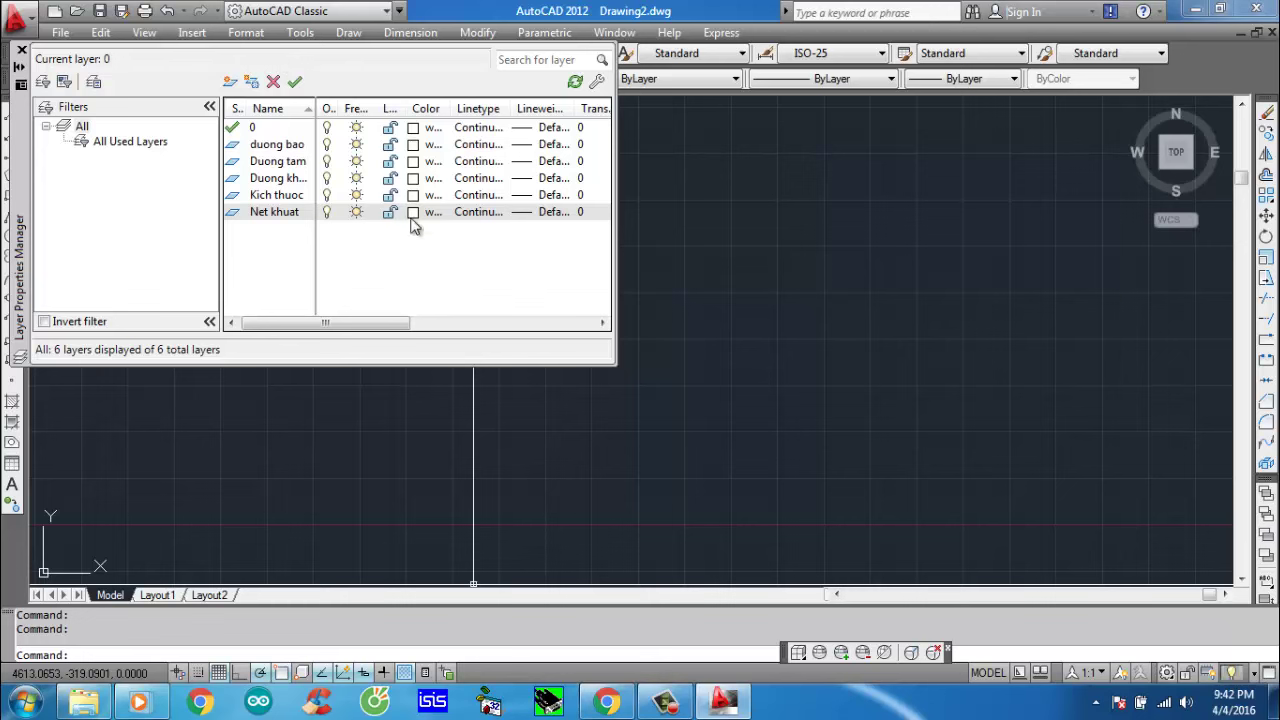
Colour Net khuat magenta, Duong tam red and Kich thuoc green.
{"action": "left_click", "coordinate": [413, 212]}
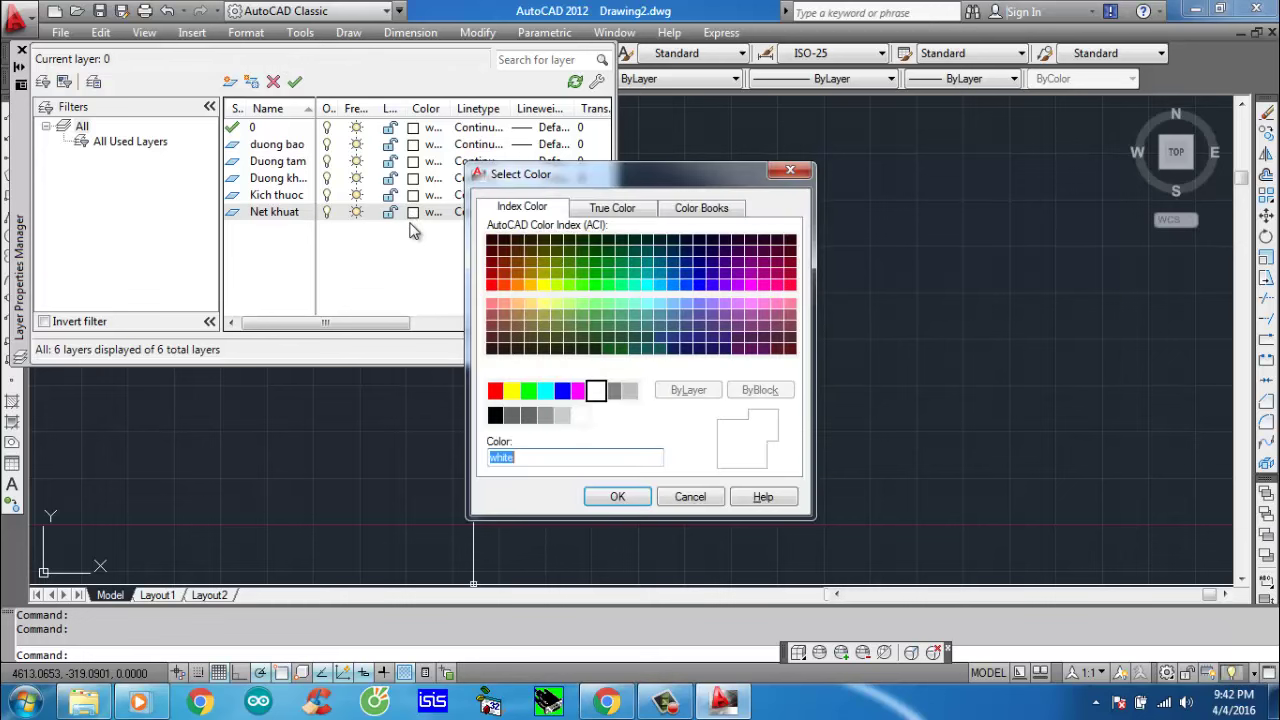
{"action": "left_click", "coordinate": [578, 390]}
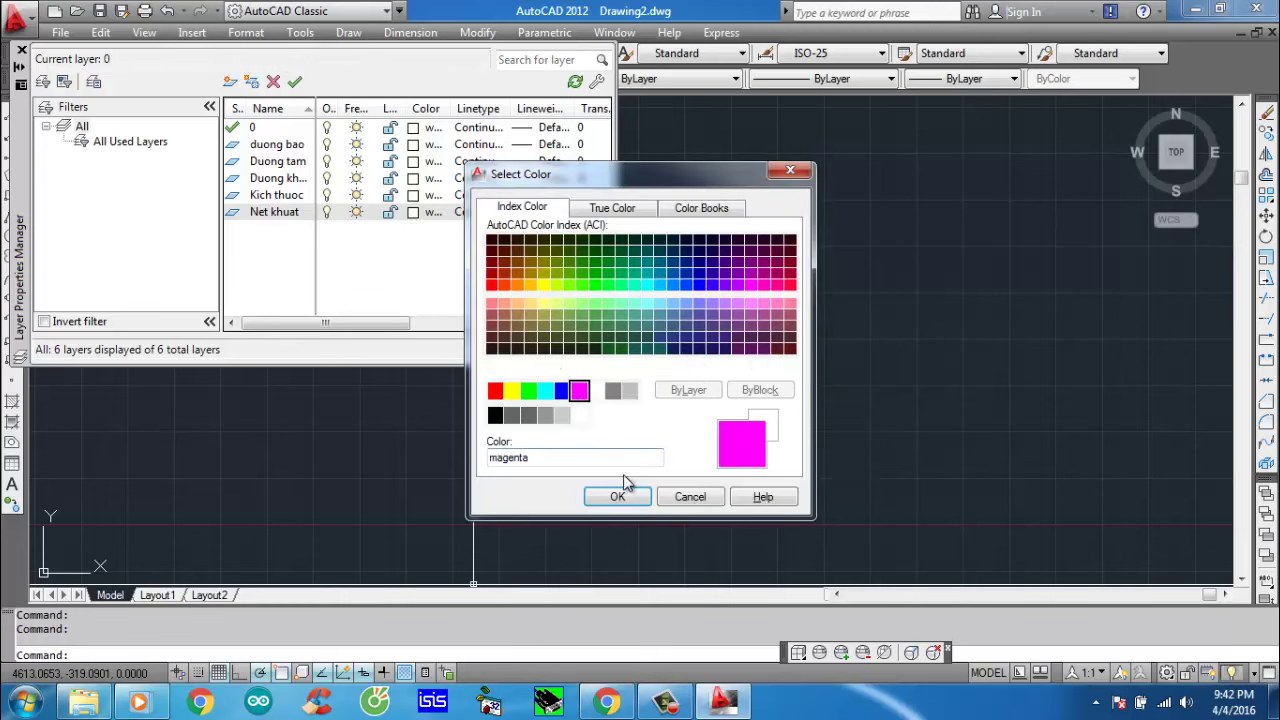
{"action": "left_click", "coordinate": [620, 496]}
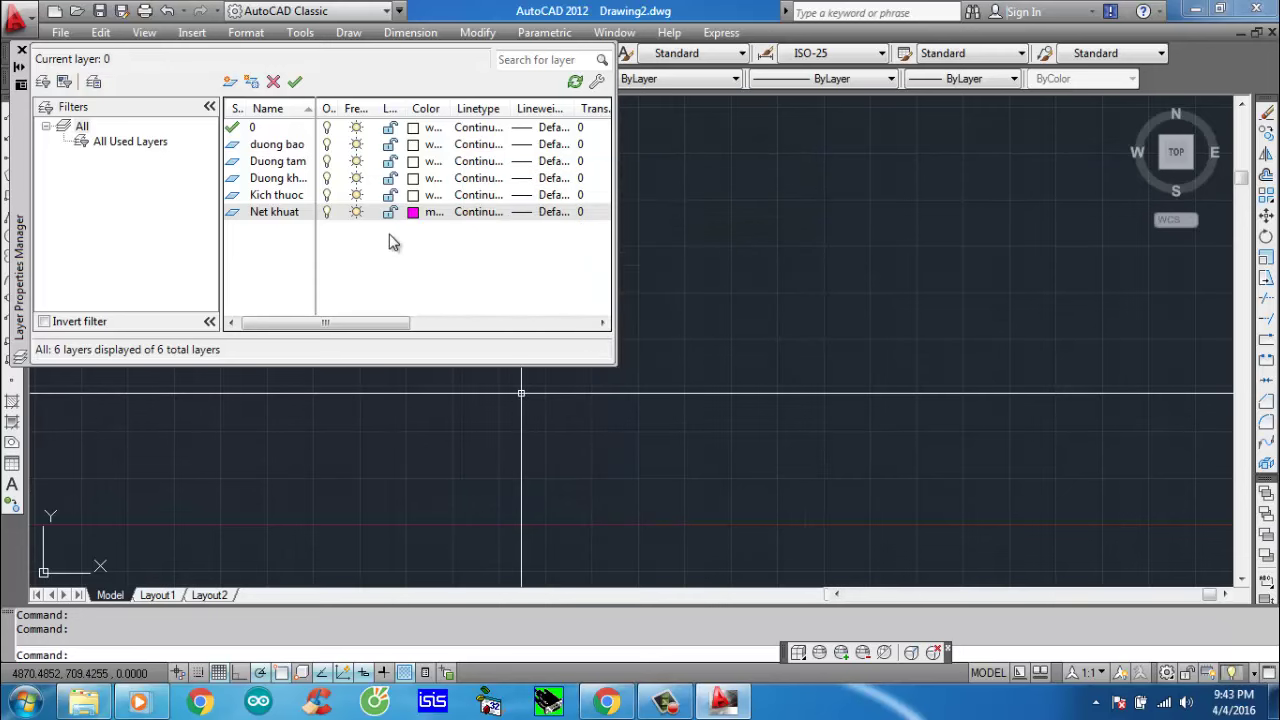
{"action": "left_click", "coordinate": [413, 161]}
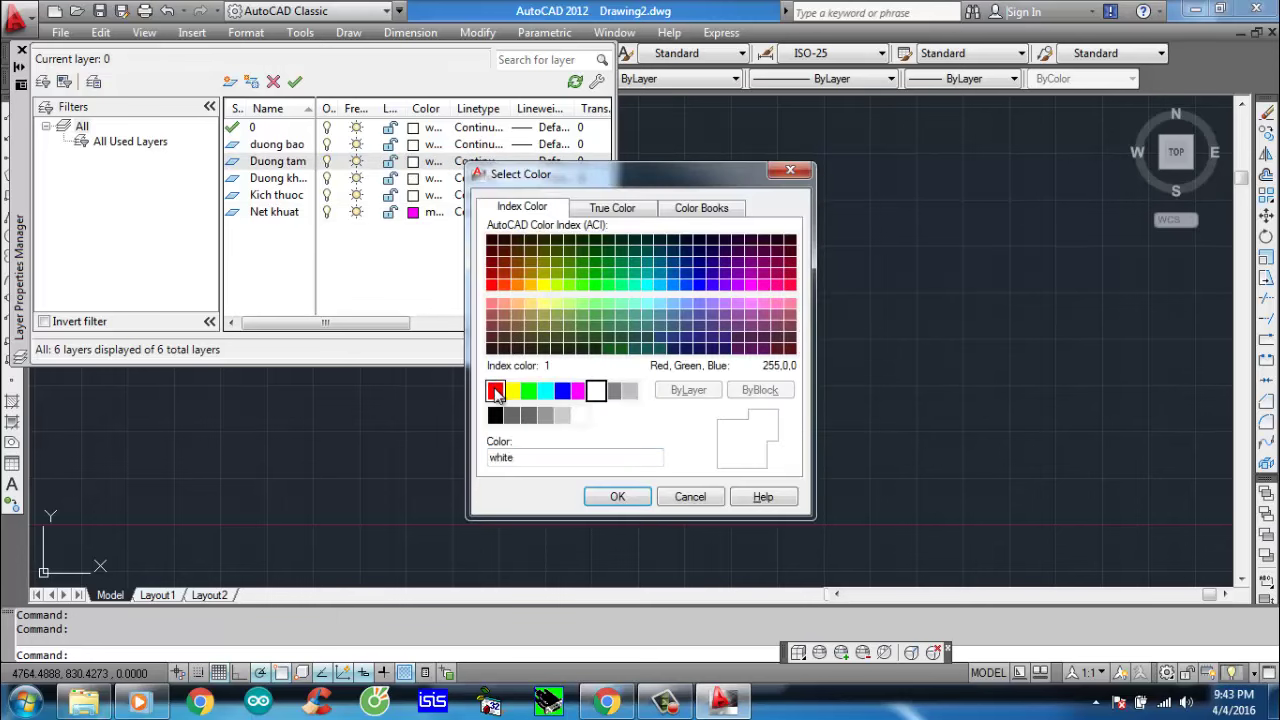
{"action": "left_click", "coordinate": [495, 390]}
{"action": "left_click", "coordinate": [617, 497]}
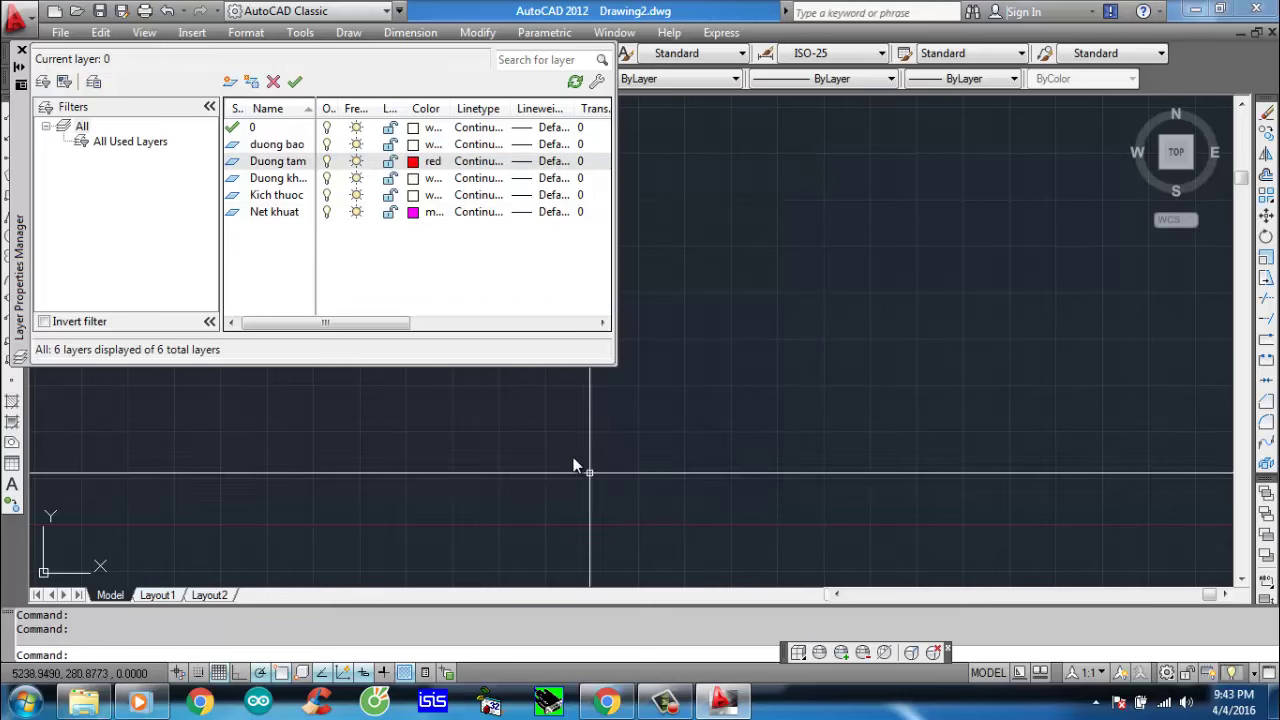
{"action": "left_click", "coordinate": [411, 198]}
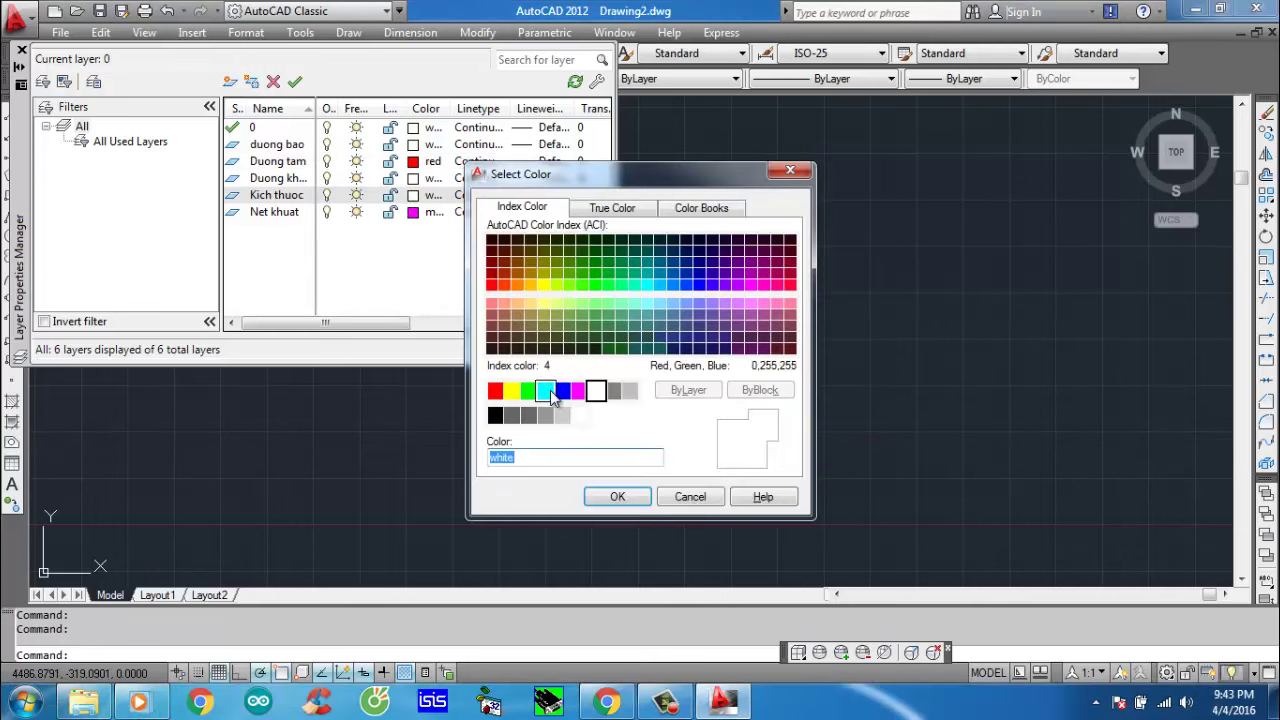
{"action": "left_click", "coordinate": [529, 391]}
{"action": "left_click", "coordinate": [617, 497]}
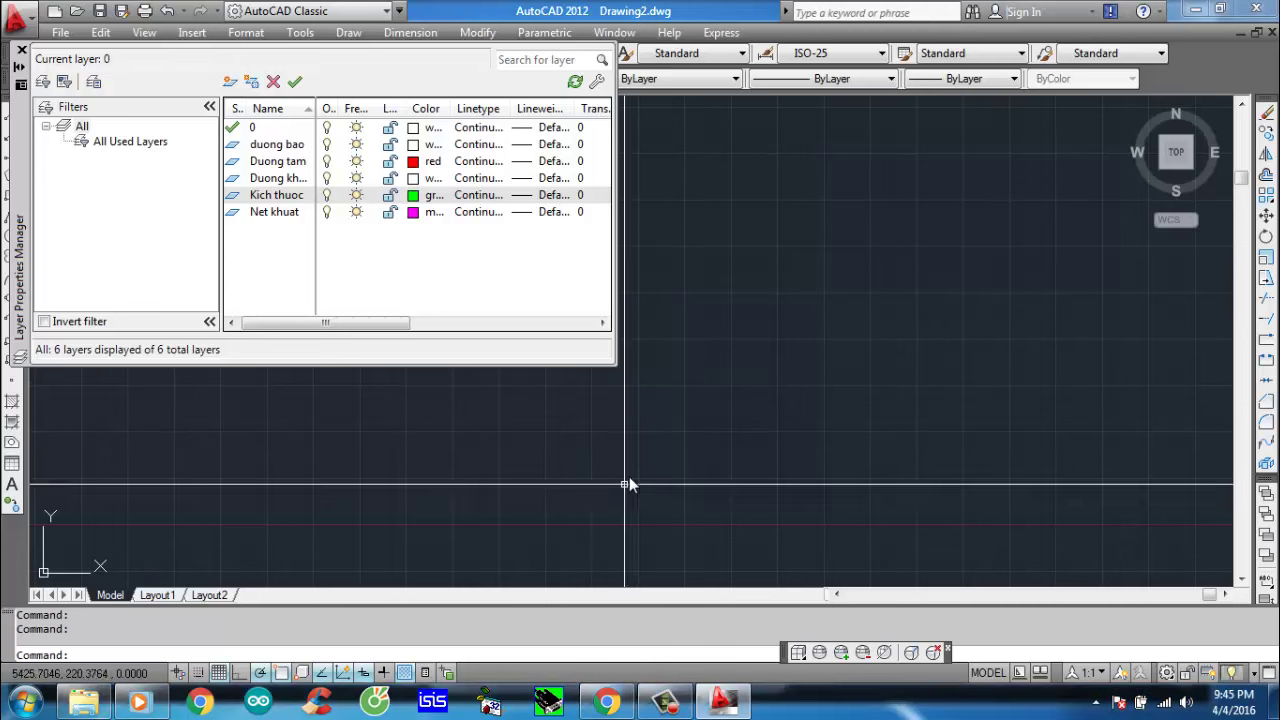
{"action": "left_click", "coordinate": [478, 213]}
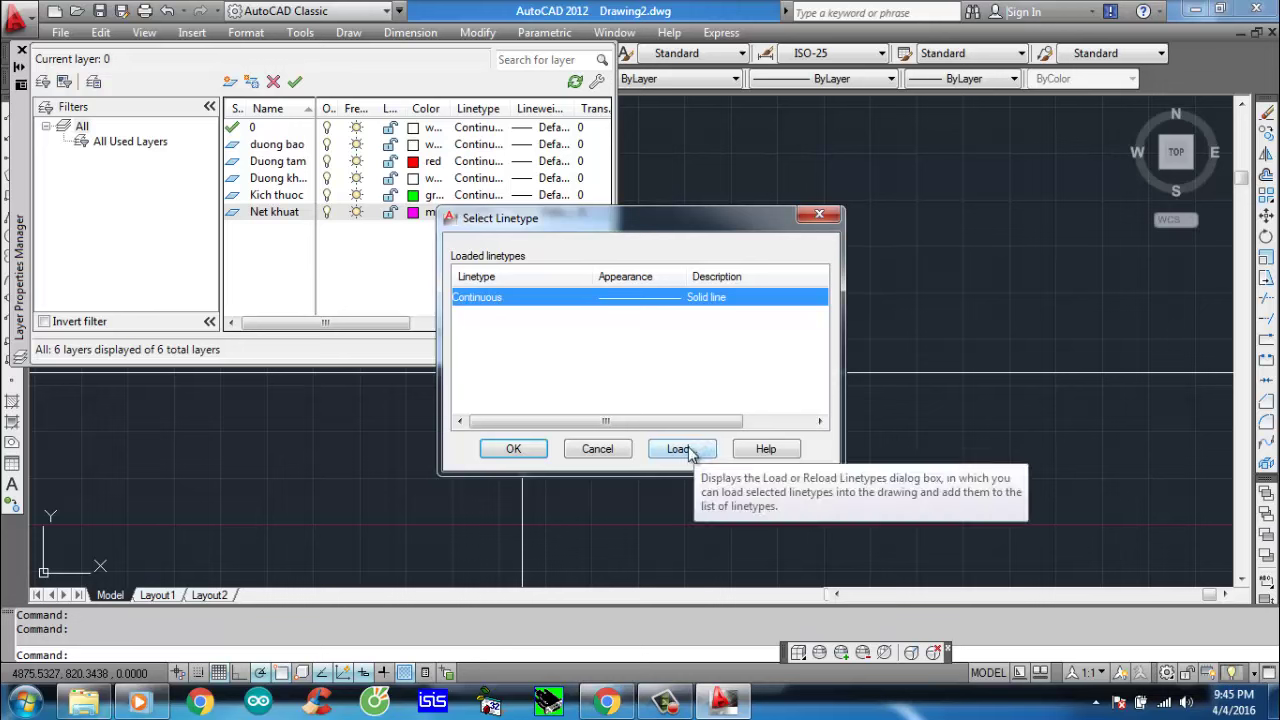
Load HIDDEN2 from acadiso.lin and assign it to the Net khuat layer.
{"action": "left_click", "coordinate": [680, 450]}
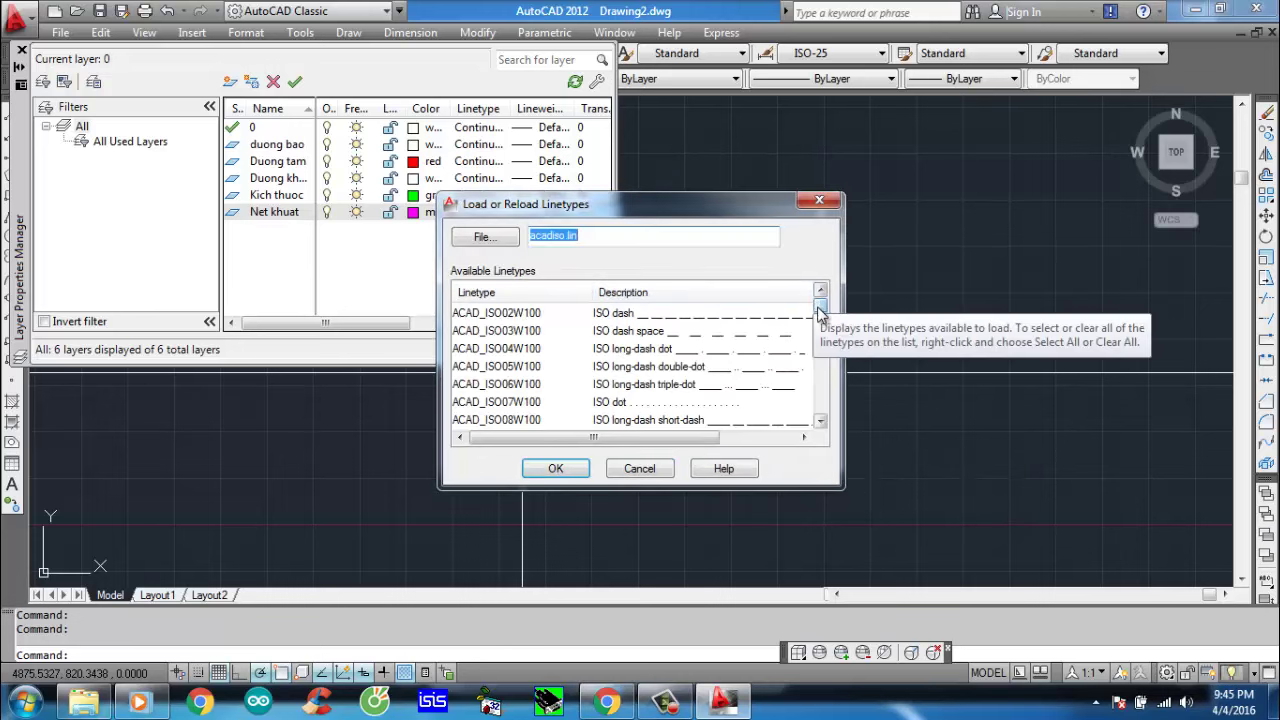
{"action": "mouse_move", "coordinate": [820, 312]}
{"action": "left_mouse_down"}
{"action": "mouse_move", "coordinate": [820, 392]}
{"action": "mouse_move", "coordinate": [820, 372]}
{"action": "left_mouse_up"}
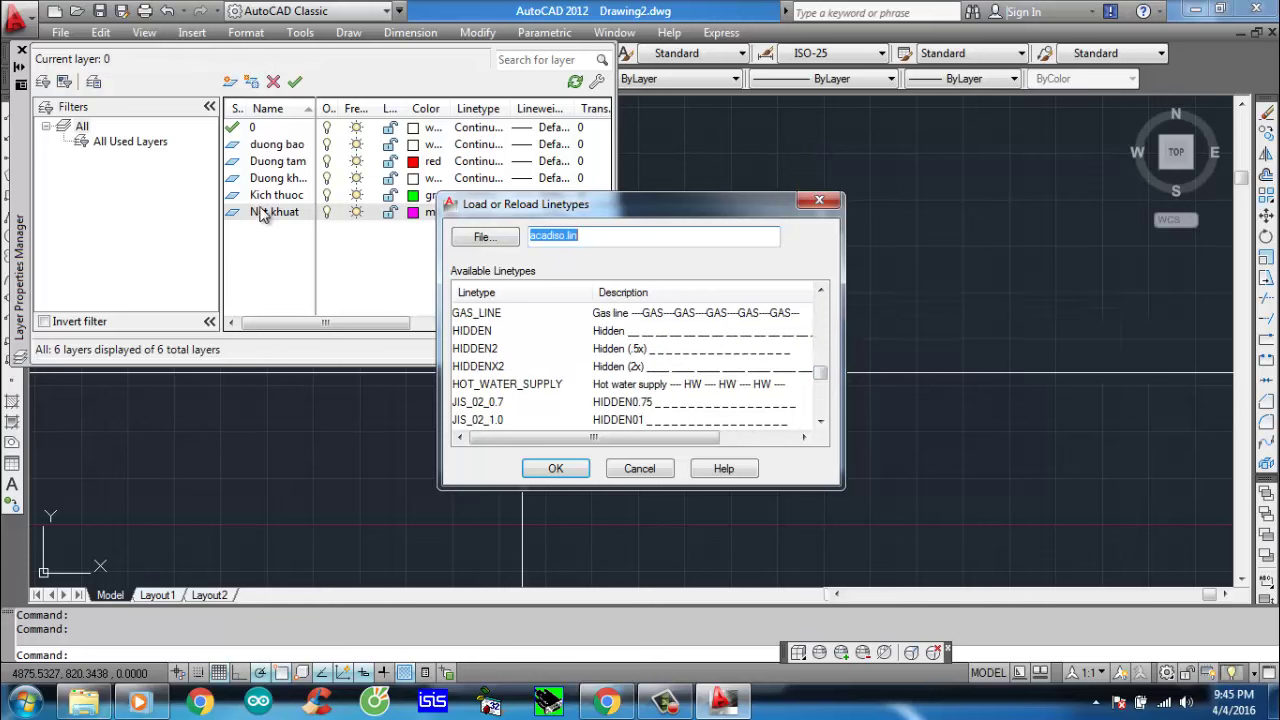
{"action": "left_click", "coordinate": [488, 350]}
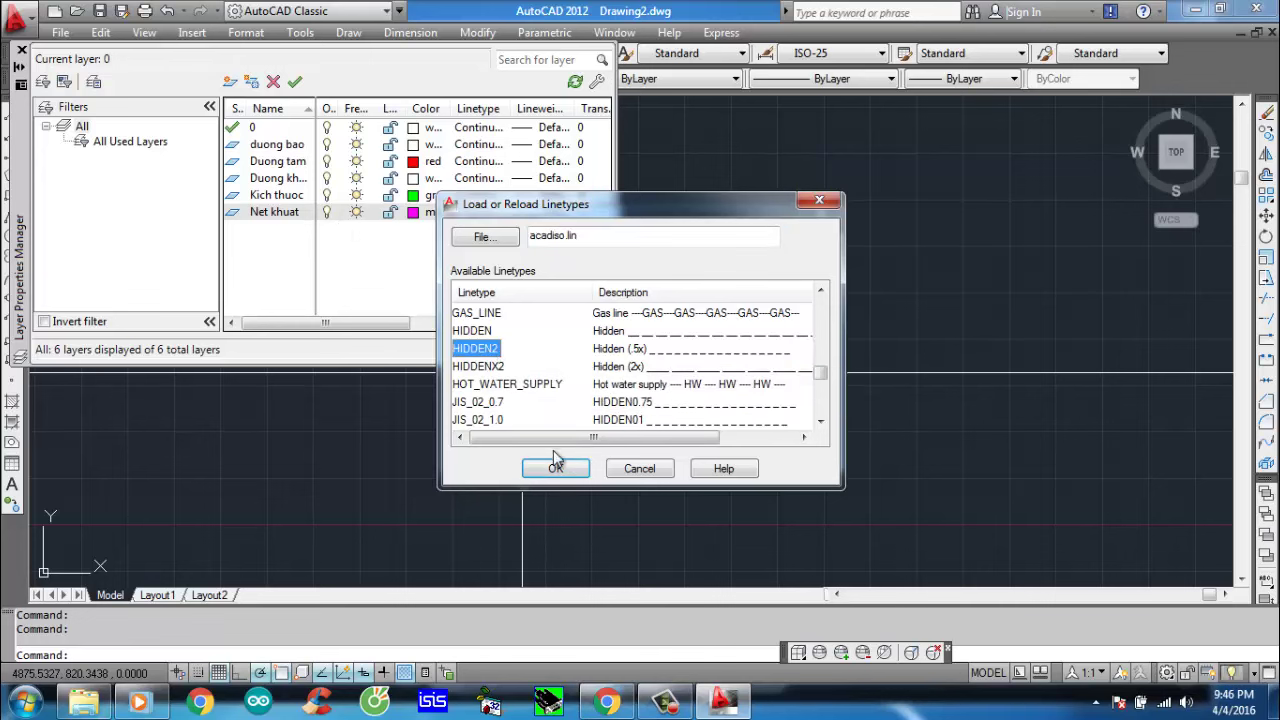
{"action": "left_click", "coordinate": [555, 470]}
{"action": "left_click", "coordinate": [513, 318]}
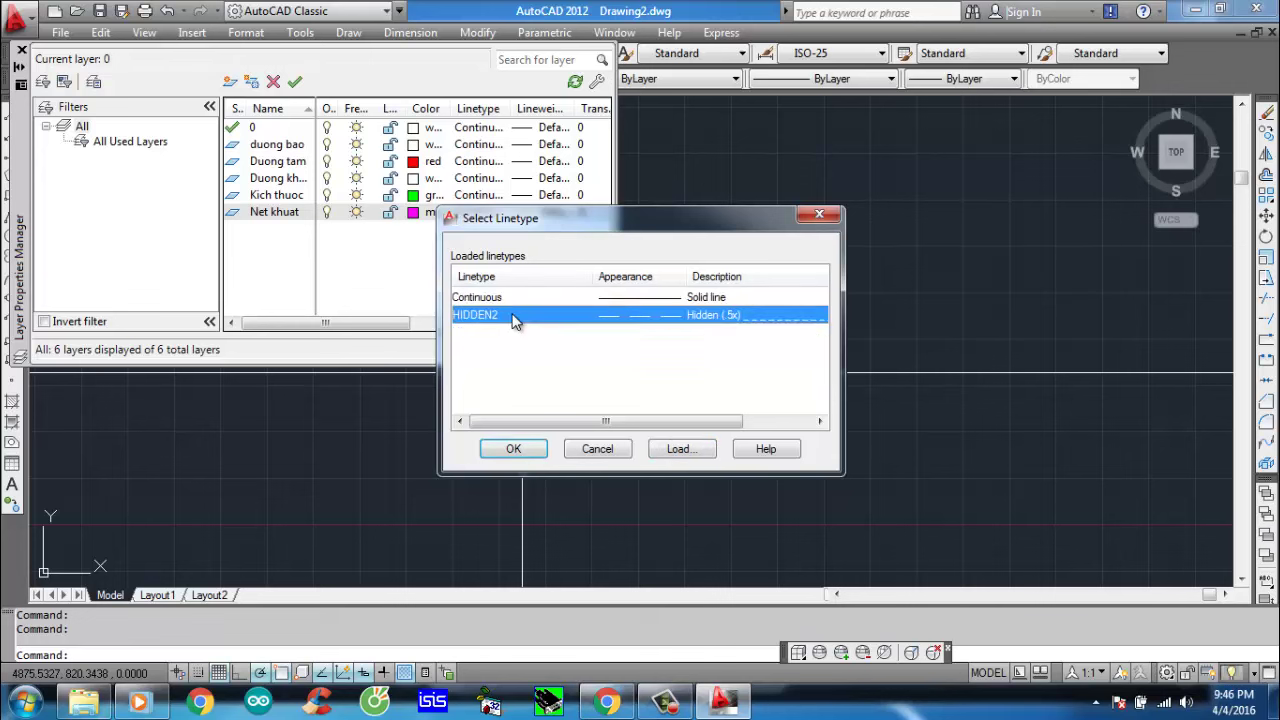
{"action": "left_click", "coordinate": [513, 449]}
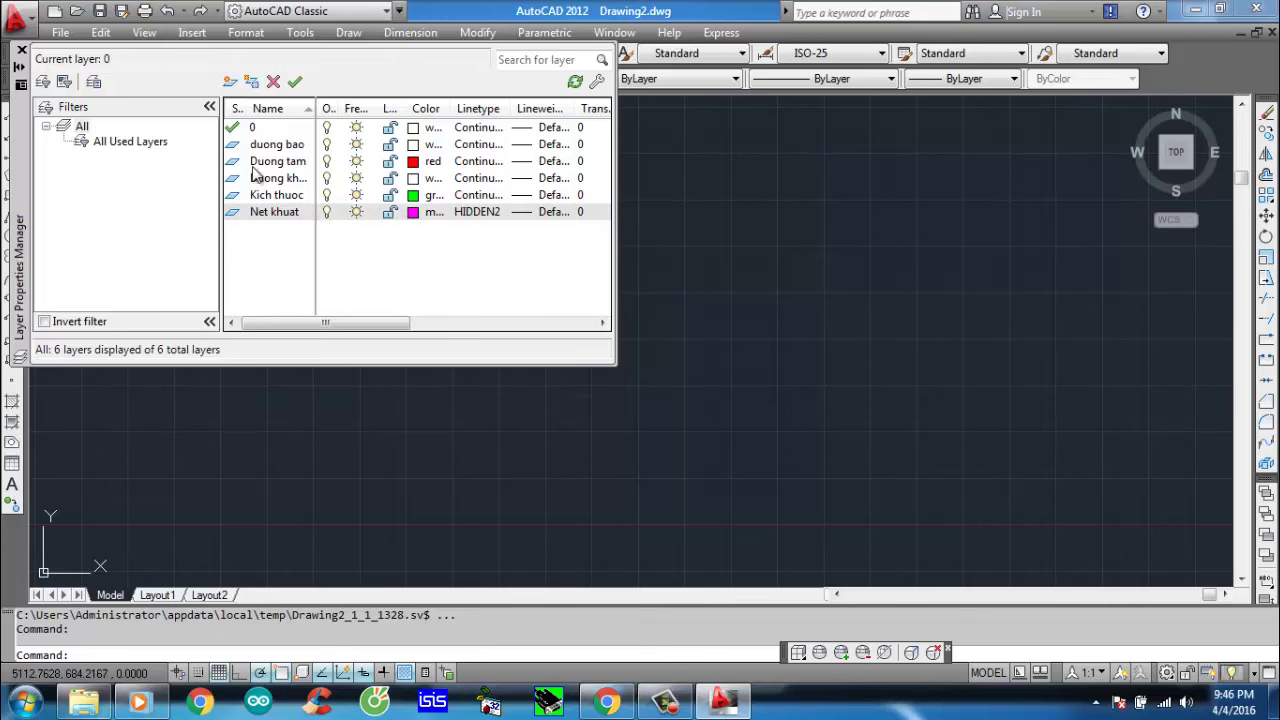
Load the CENTER2 linetype and assign it to the Duong tam layer.
{"action": "left_click", "coordinate": [458, 165]}
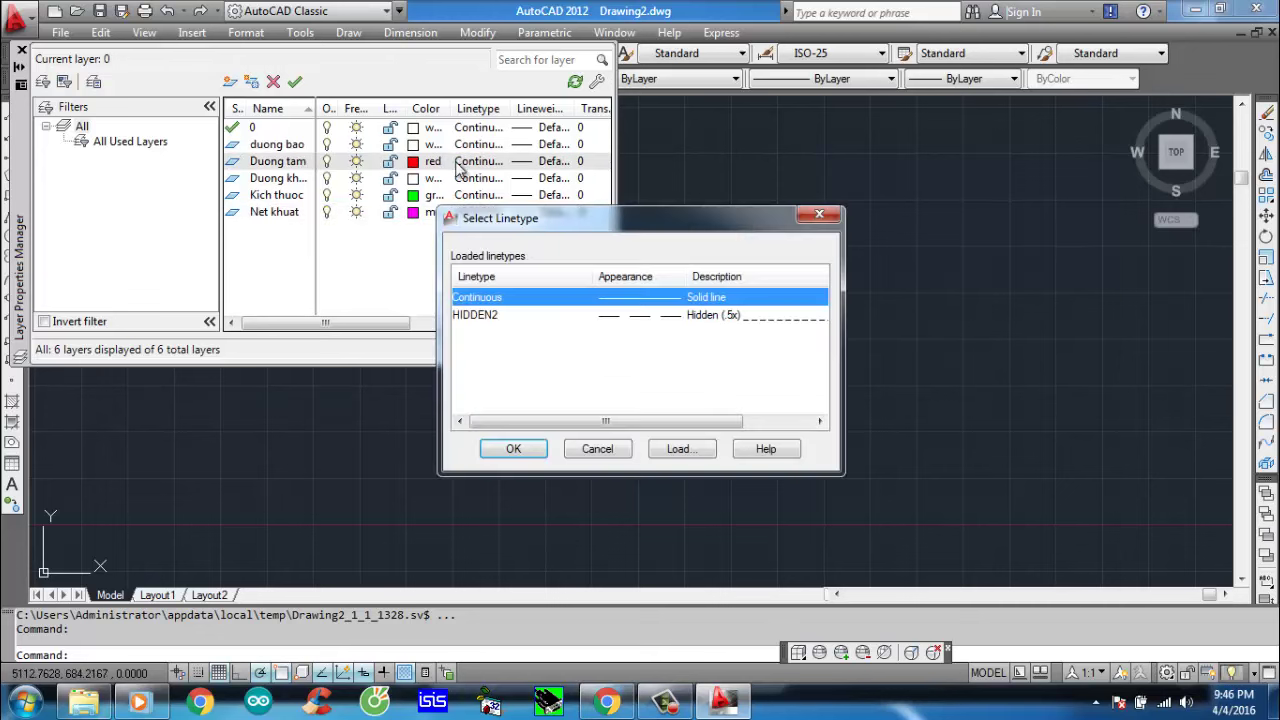
{"action": "left_click", "coordinate": [682, 450]}
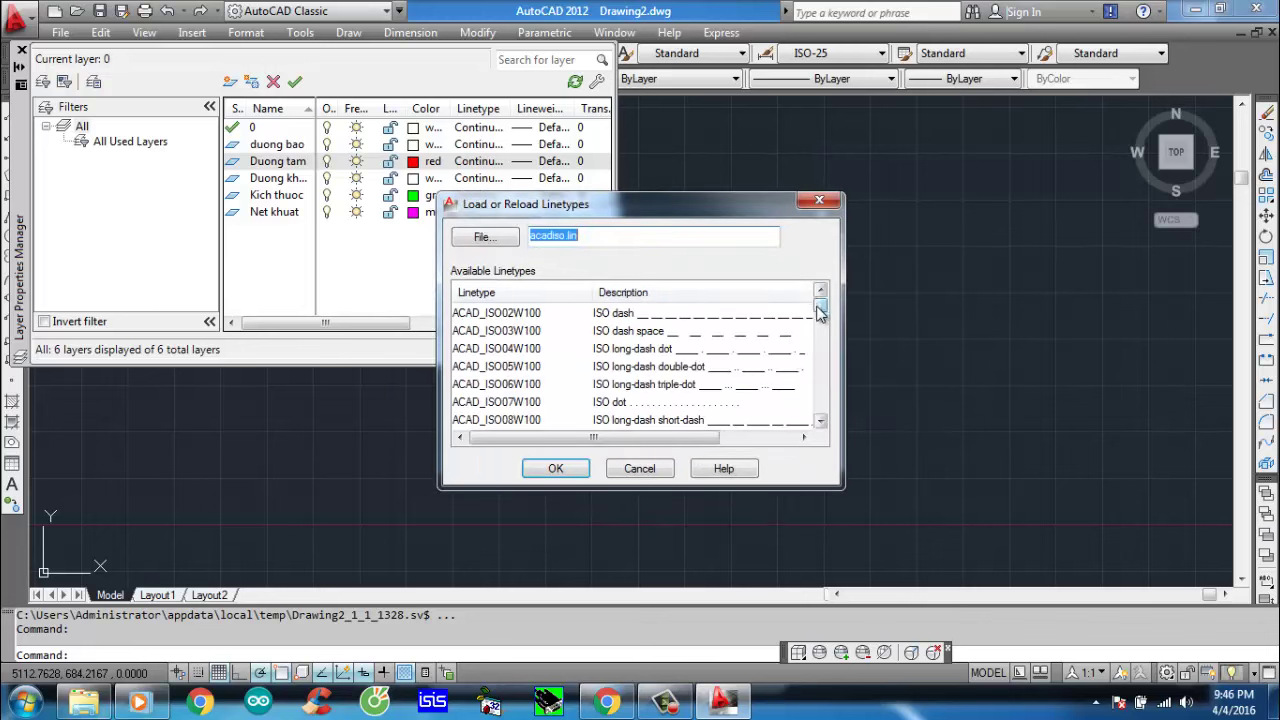
{"action": "scroll", "coordinate": [820, 312], "scroll_direction": "down", "scroll_amount": 2}
{"action": "scroll", "coordinate": [700, 360], "scroll_direction": "down", "scroll_amount": 2}
{"action": "scroll", "coordinate": [648, 382], "scroll_direction": "down", "scroll_amount": 1}
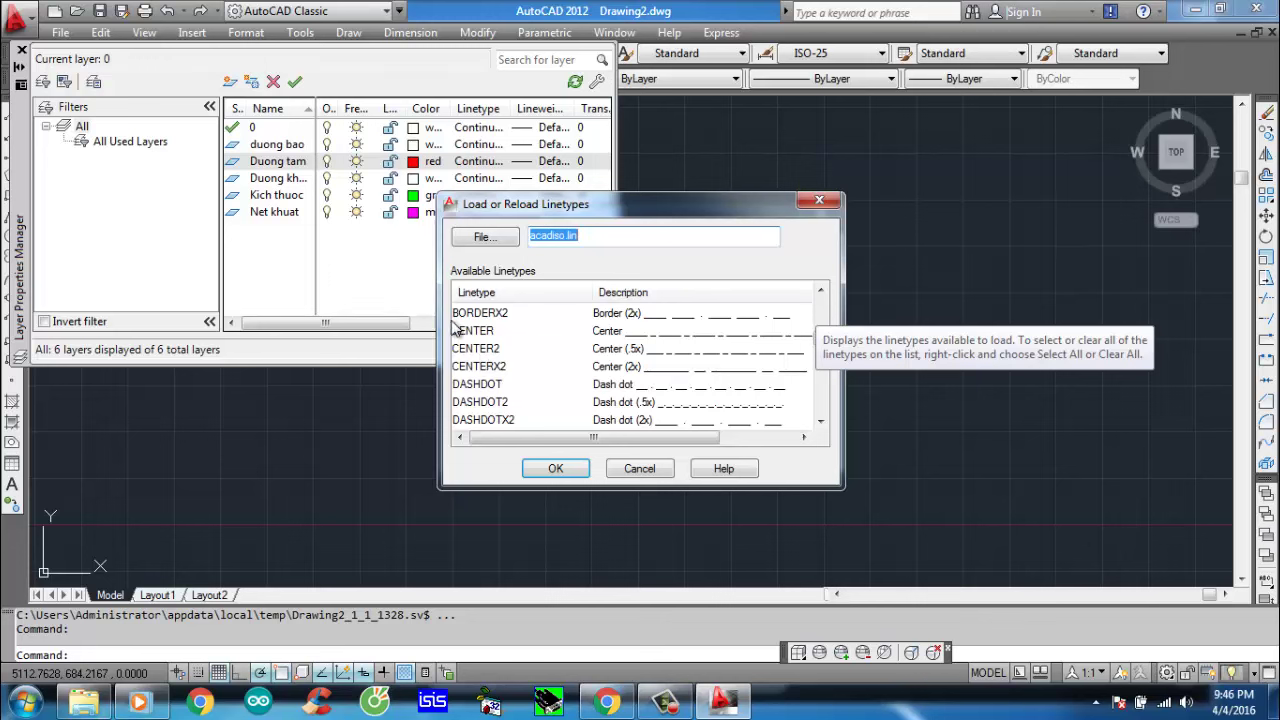
{"action": "left_click", "coordinate": [495, 348]}
{"action": "left_click", "coordinate": [555, 468]}
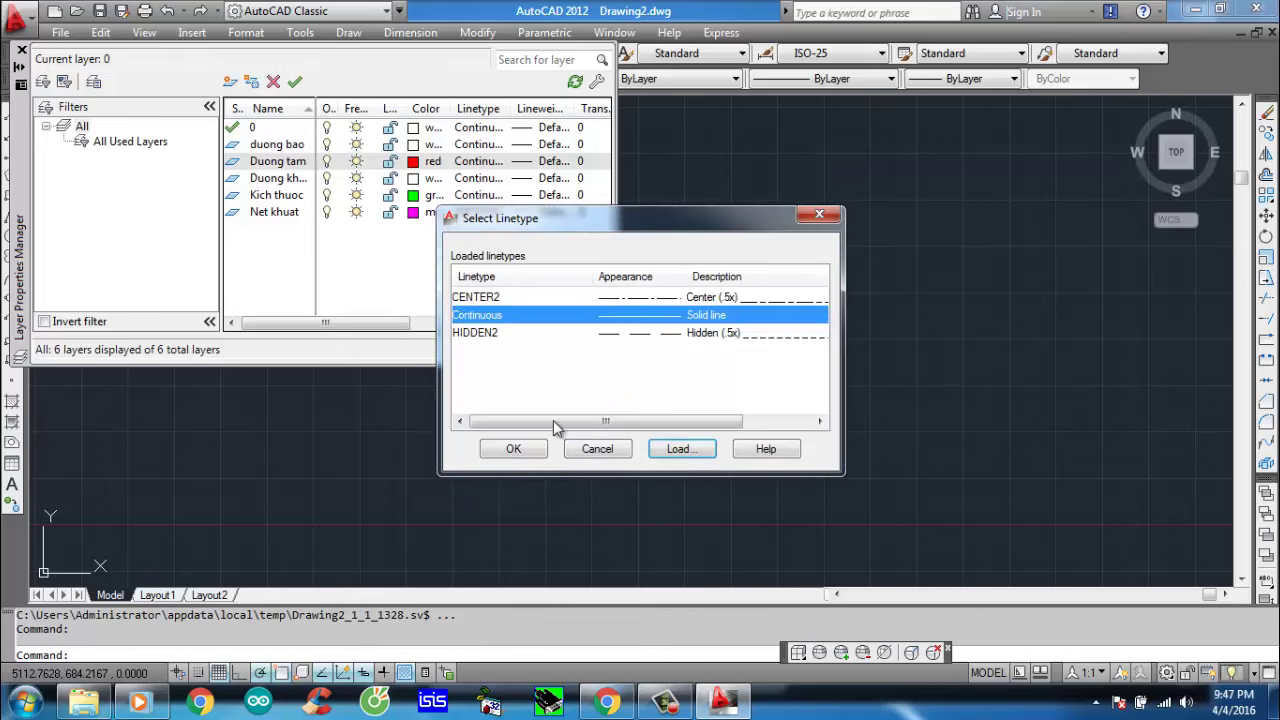
{"action": "left_click", "coordinate": [504, 298]}
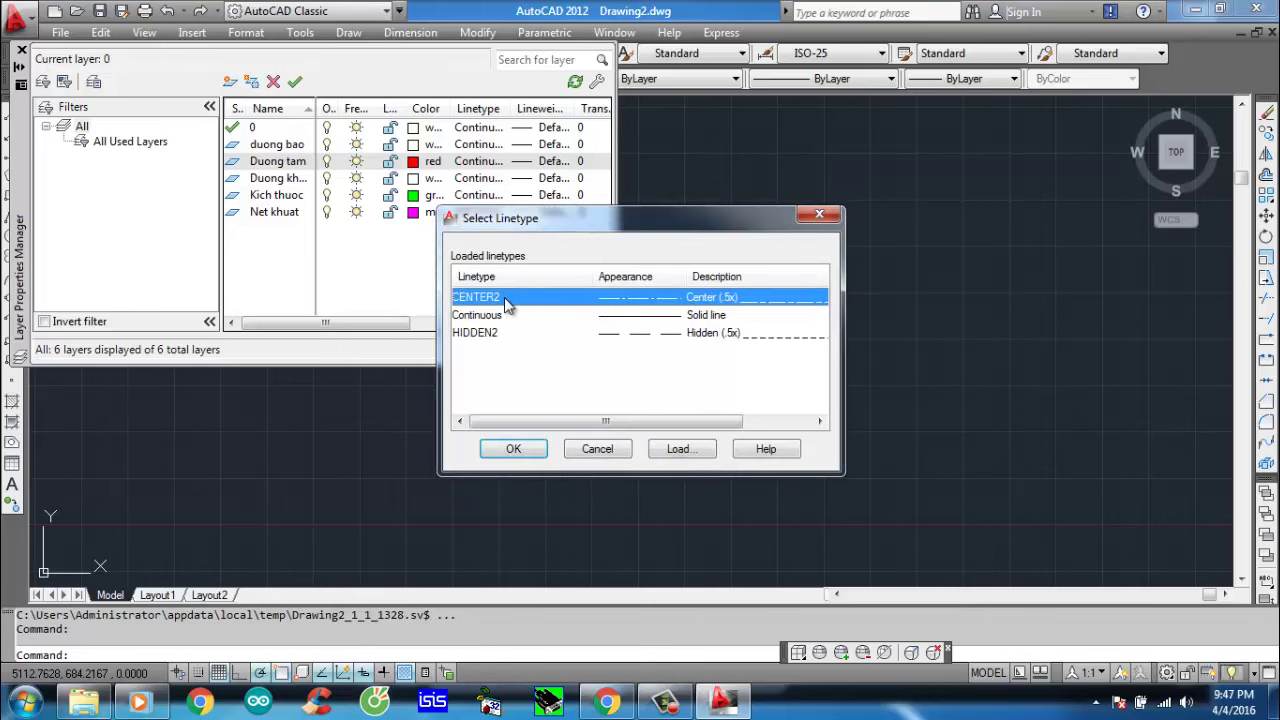
{"action": "left_click", "coordinate": [513, 449]}
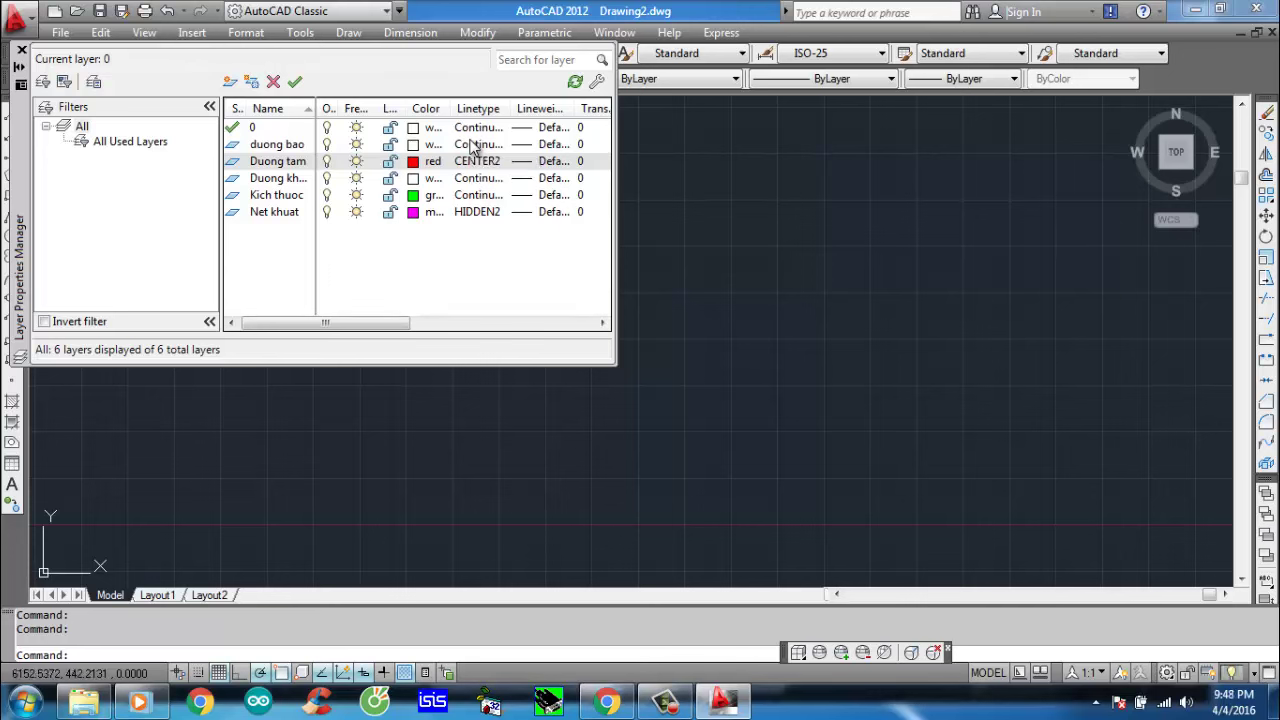
Delete the Duong kh… layer, leaving five layers.
{"action": "left_click", "coordinate": [270, 185]}
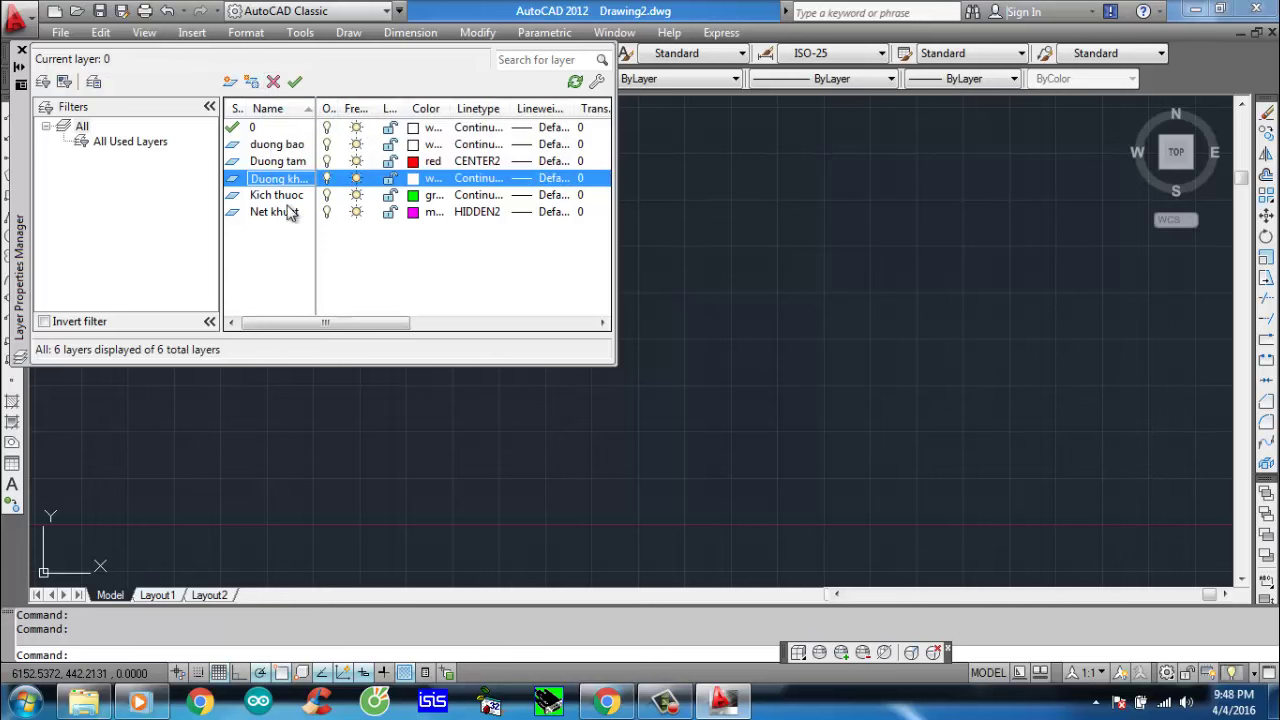
{"action": "left_click", "coordinate": [274, 82]}
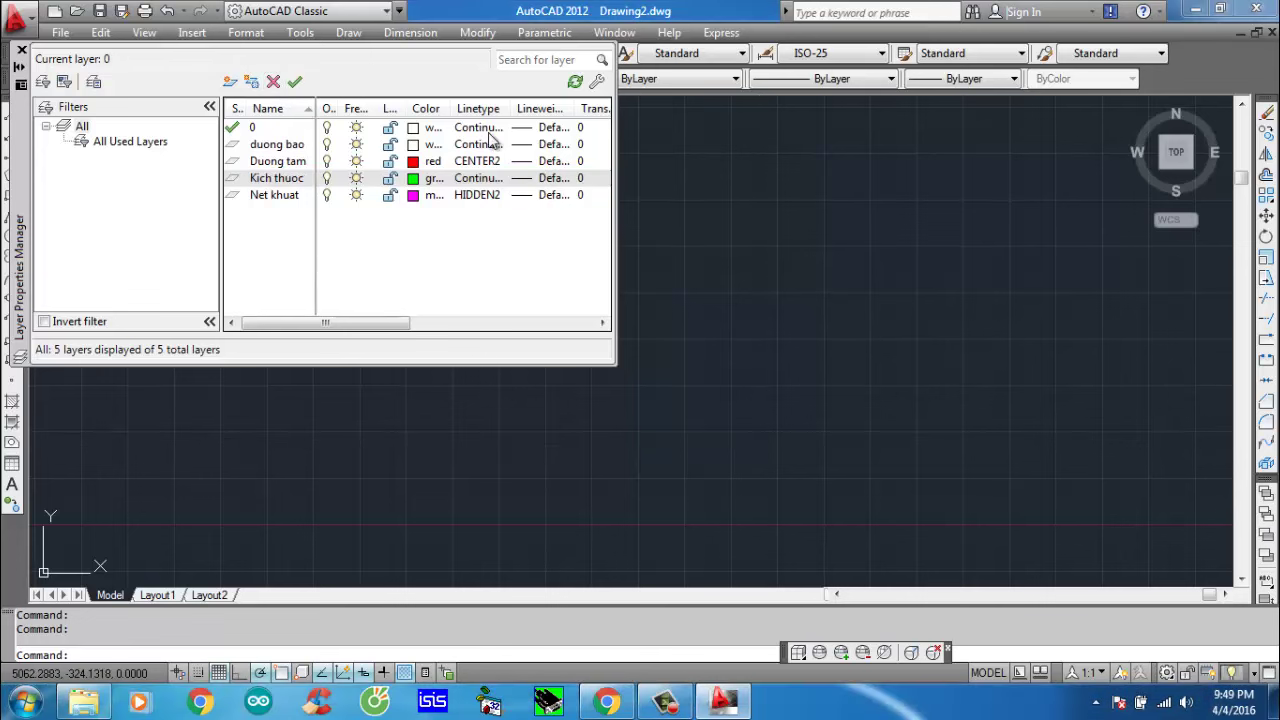
{"action": "left_click", "coordinate": [550, 129]}
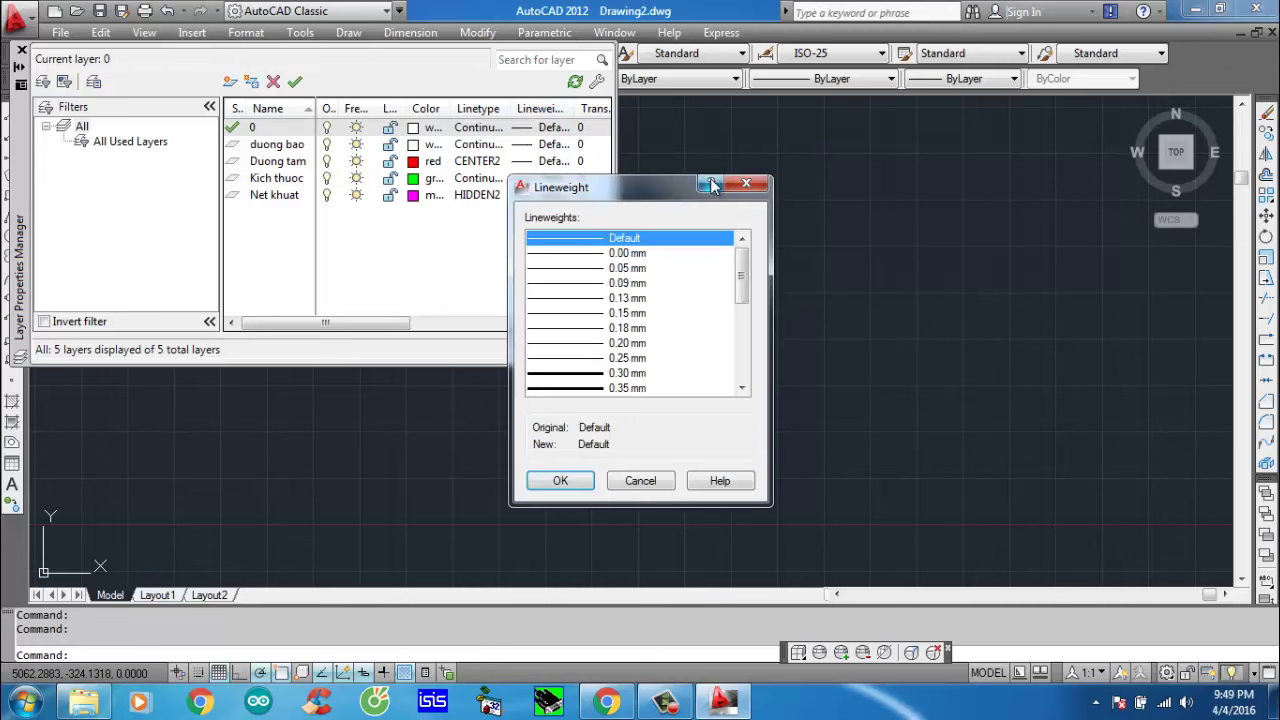
Give the duong bao layer a 0.50 mm lineweight.
{"action": "left_click", "coordinate": [740, 183]}
{"action": "left_click", "coordinate": [556, 148]}
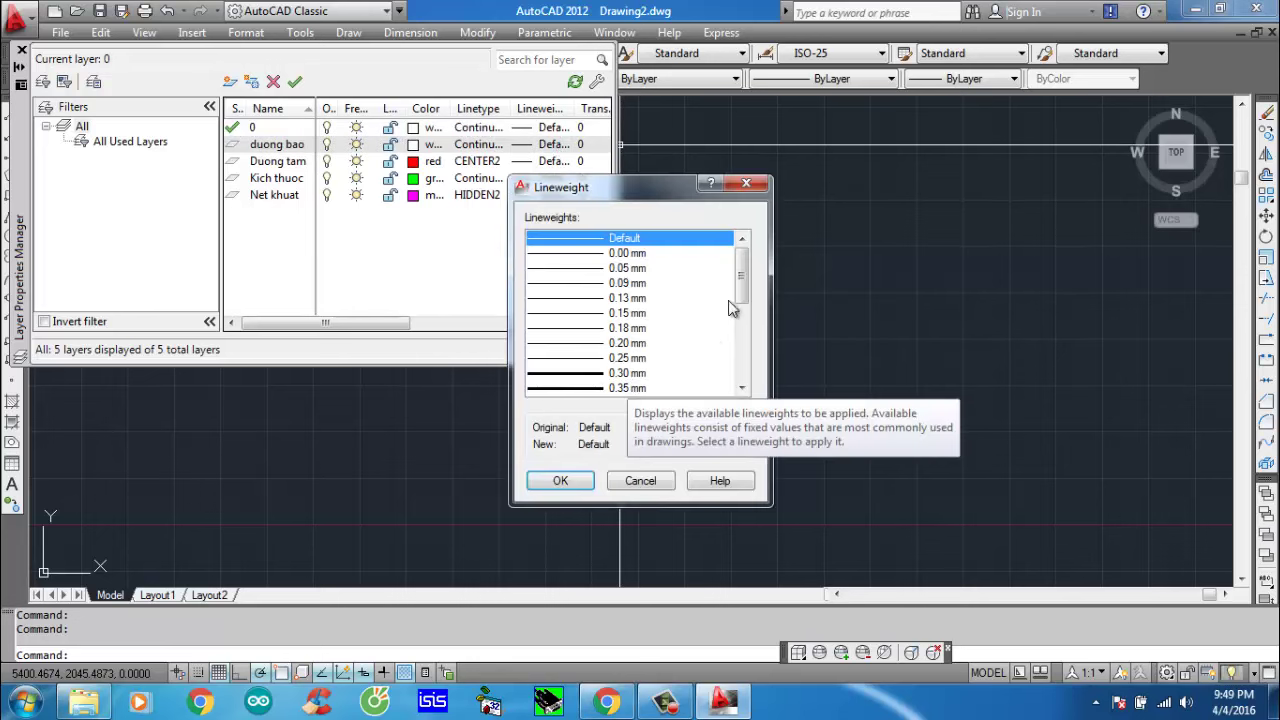
{"action": "scroll", "coordinate": [744, 290], "scroll_direction": "down", "scroll_amount": 2}
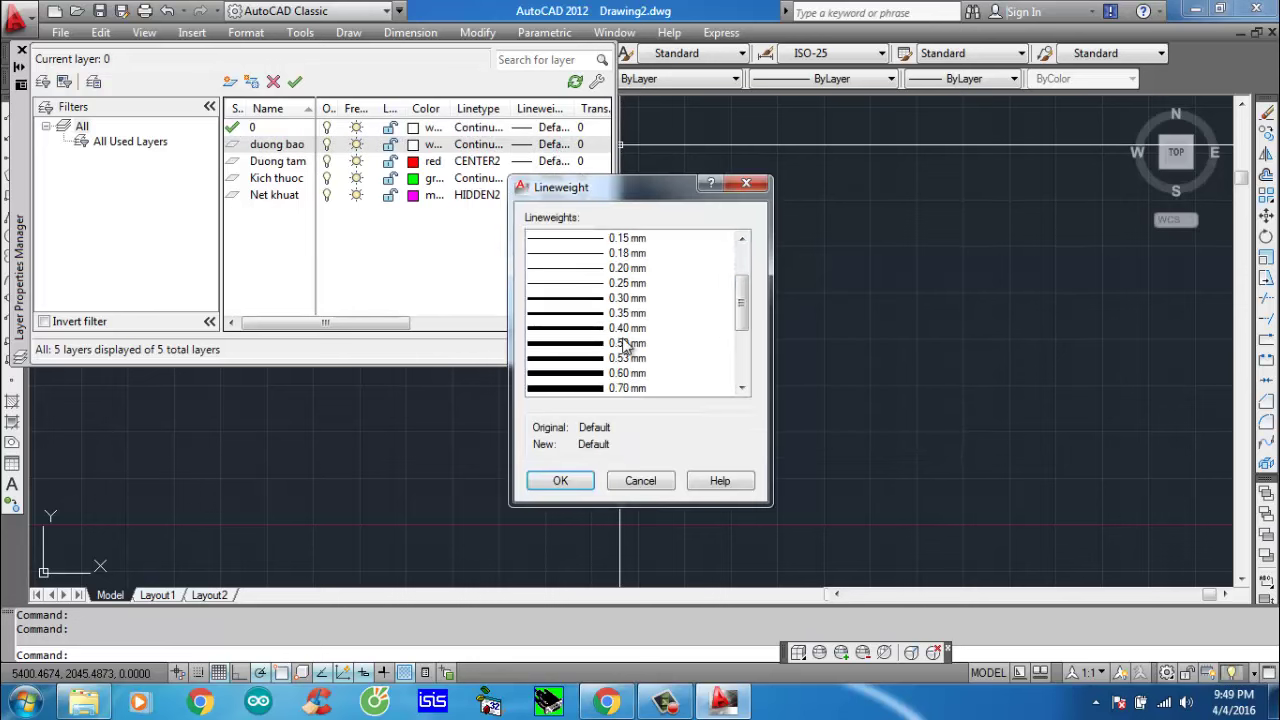
{"action": "left_click", "coordinate": [583, 345]}
{"action": "left_click", "coordinate": [551, 482]}
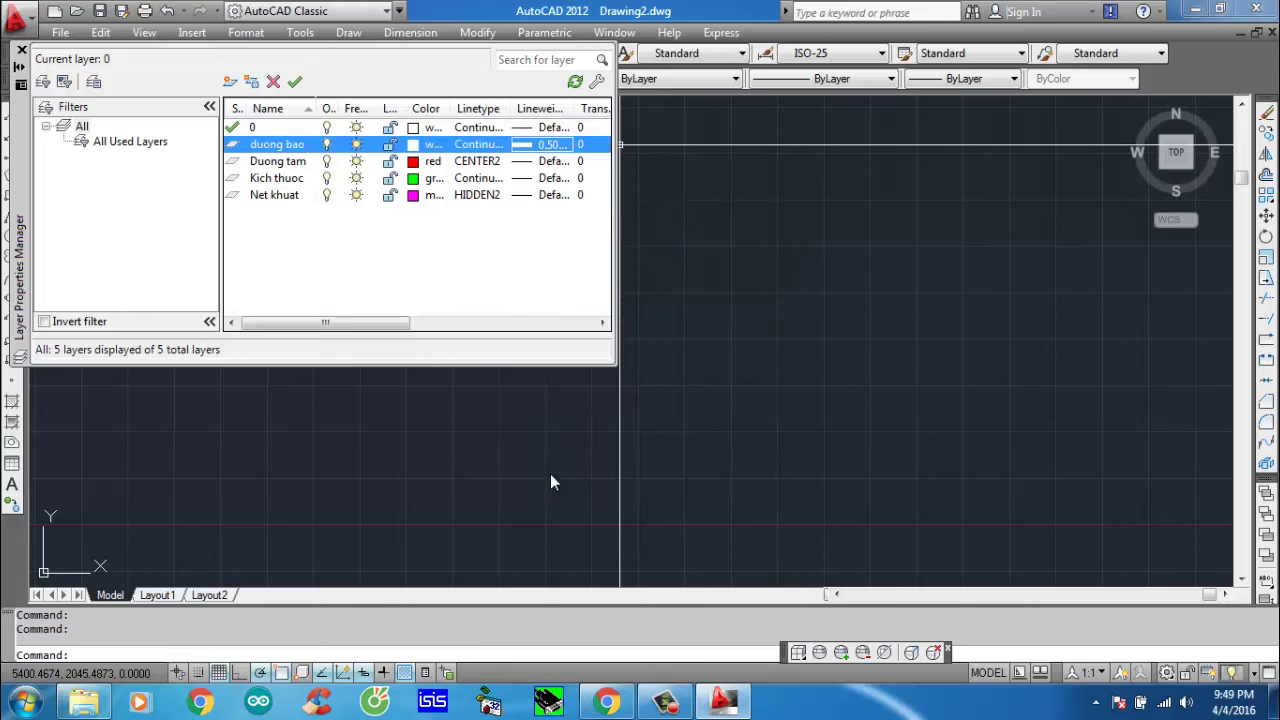
Set Duong tam, Kich thuoc and Net khuat lineweights to 0.20 mm.
{"action": "left_click", "coordinate": [546, 162]}
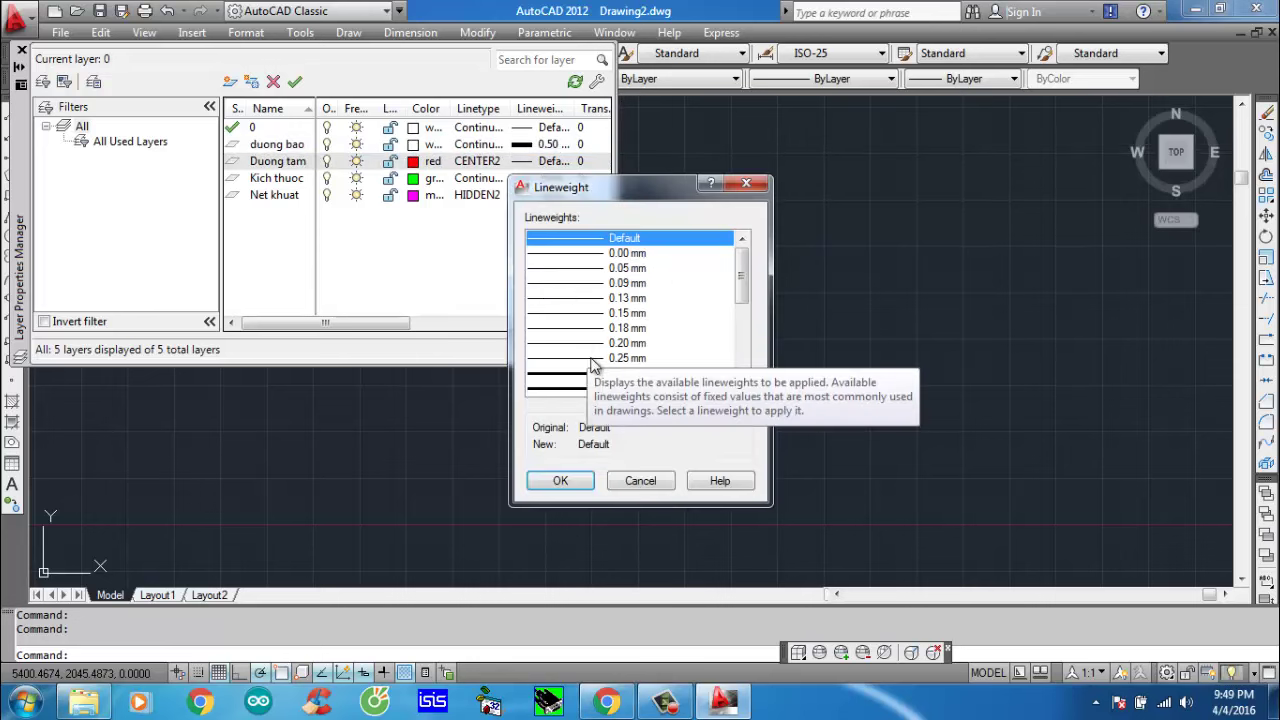
{"action": "left_click", "coordinate": [595, 344]}
{"action": "left_click", "coordinate": [556, 482]}
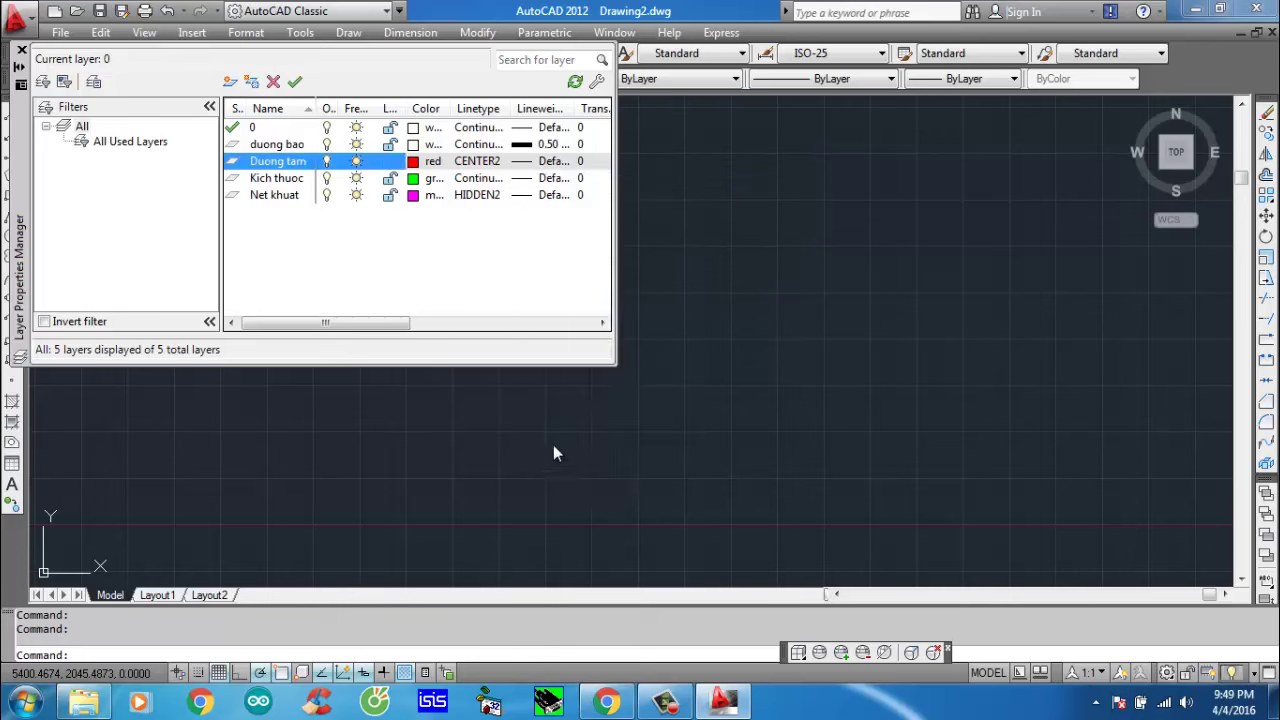
{"action": "left_click", "coordinate": [519, 180]}
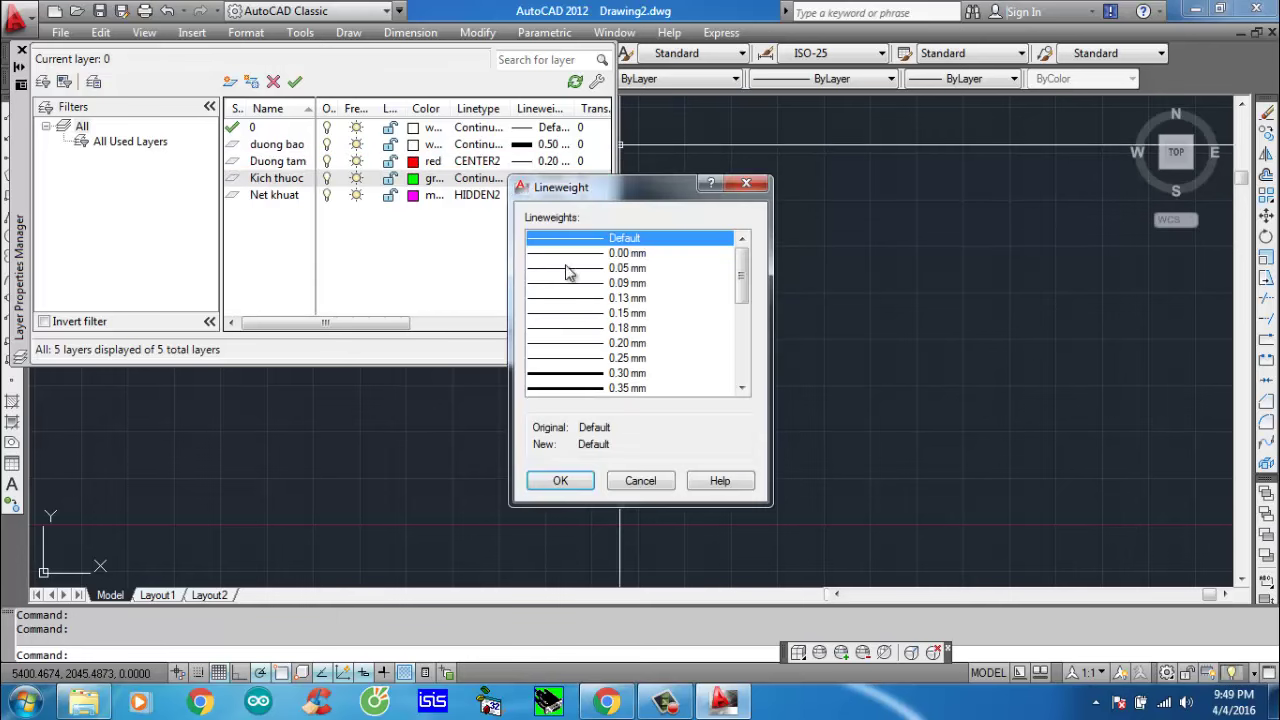
{"action": "left_click", "coordinate": [595, 344]}
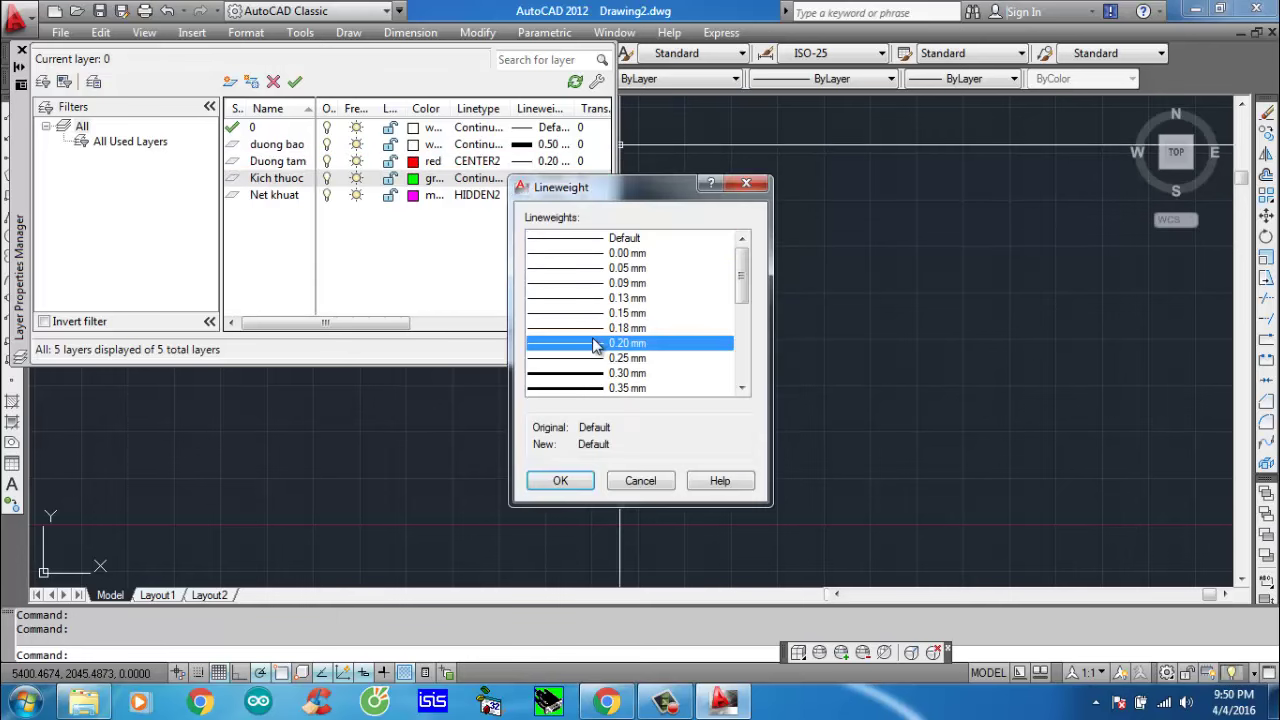
{"action": "left_click", "coordinate": [558, 480]}
{"action": "left_click", "coordinate": [521, 195]}
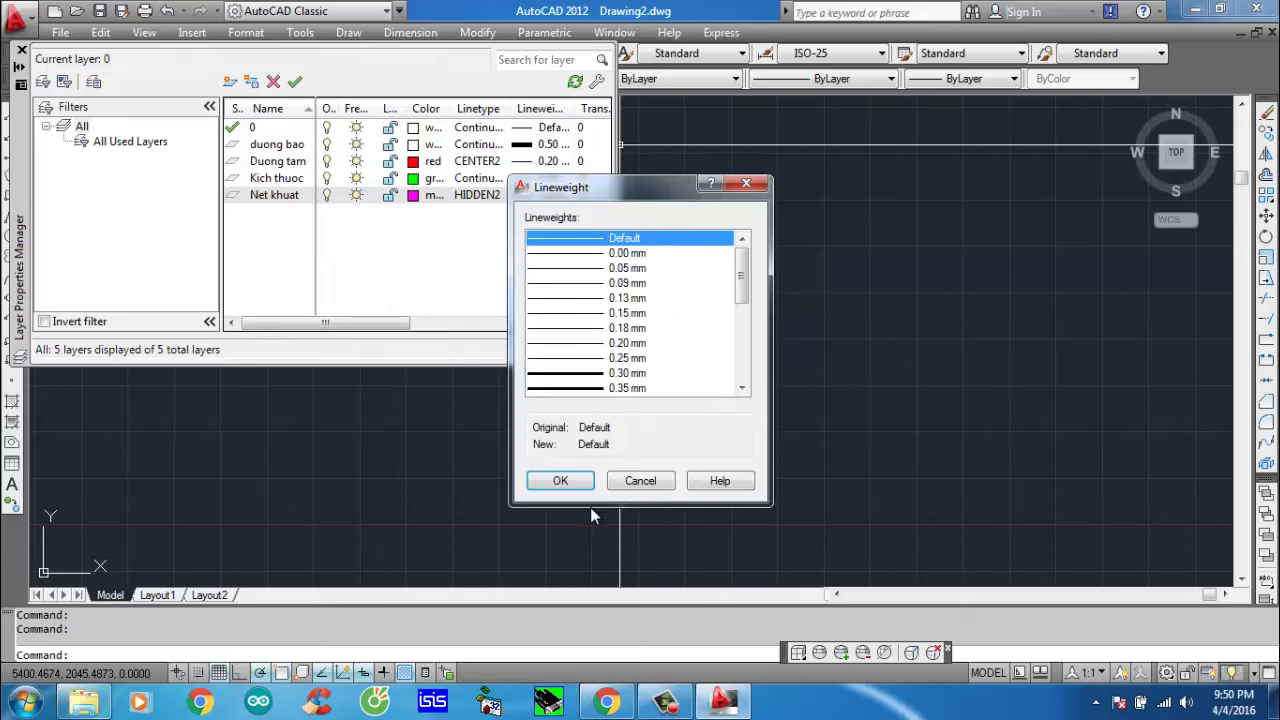
{"action": "left_click", "coordinate": [595, 343]}
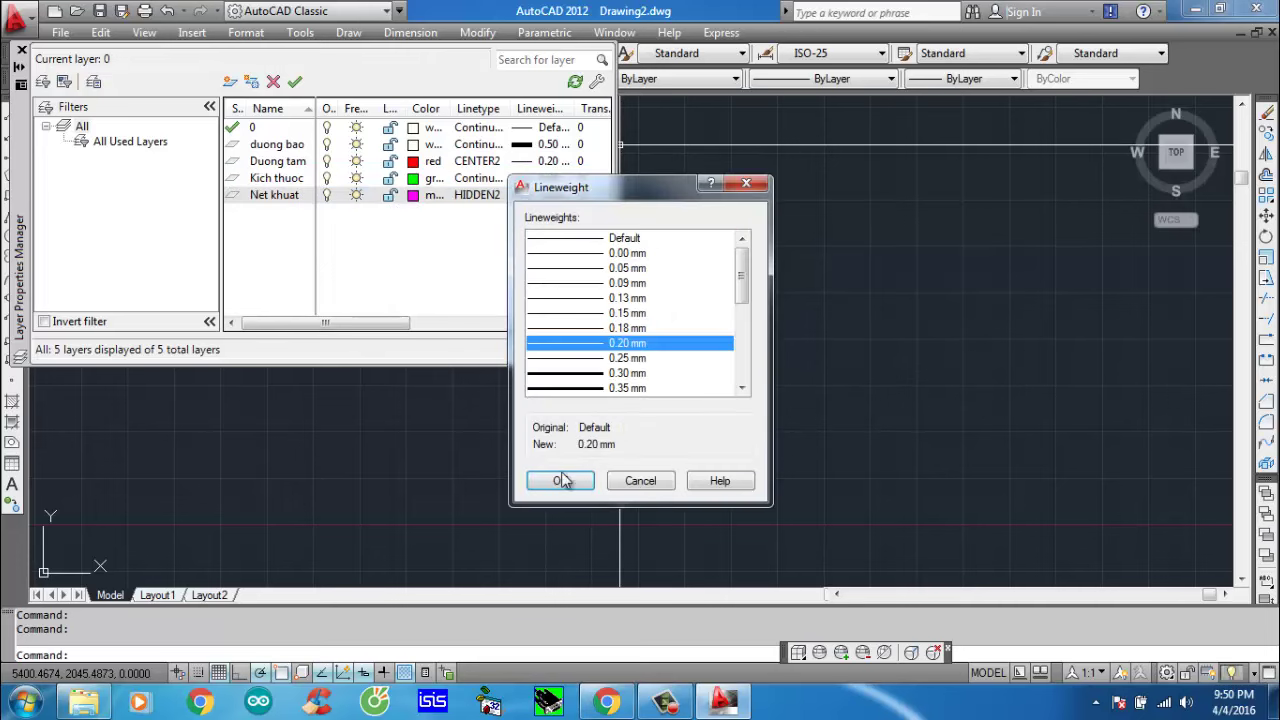
{"action": "left_click", "coordinate": [560, 481]}
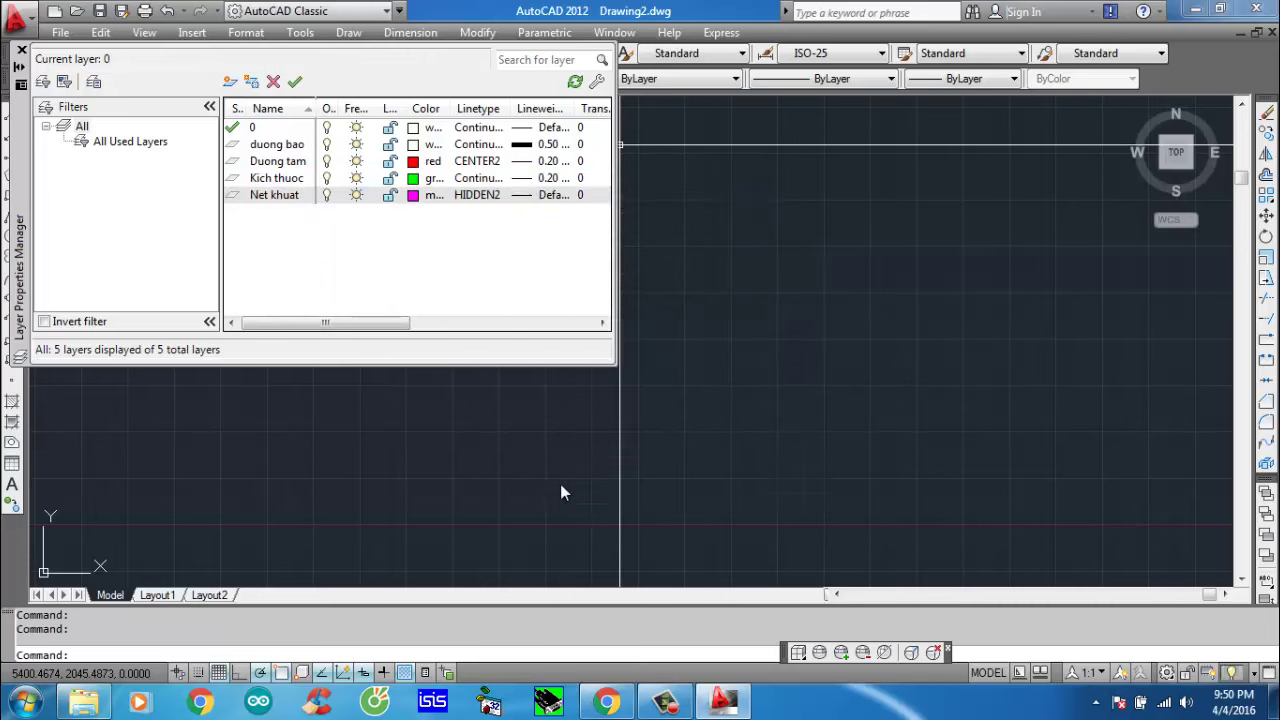
Close the Layer Properties Manager and drop down the Layer Control list.
{"action": "left_click", "coordinate": [18, 54]}
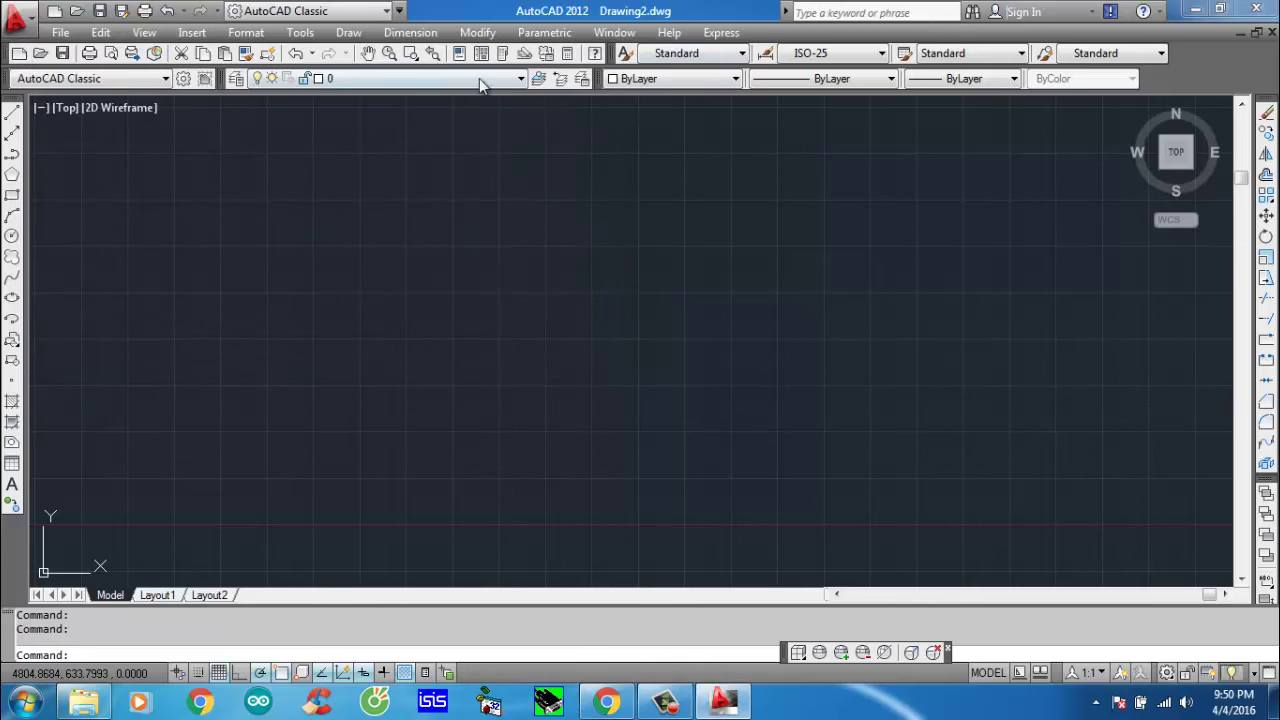
{"action": "left_click", "coordinate": [520, 79]}
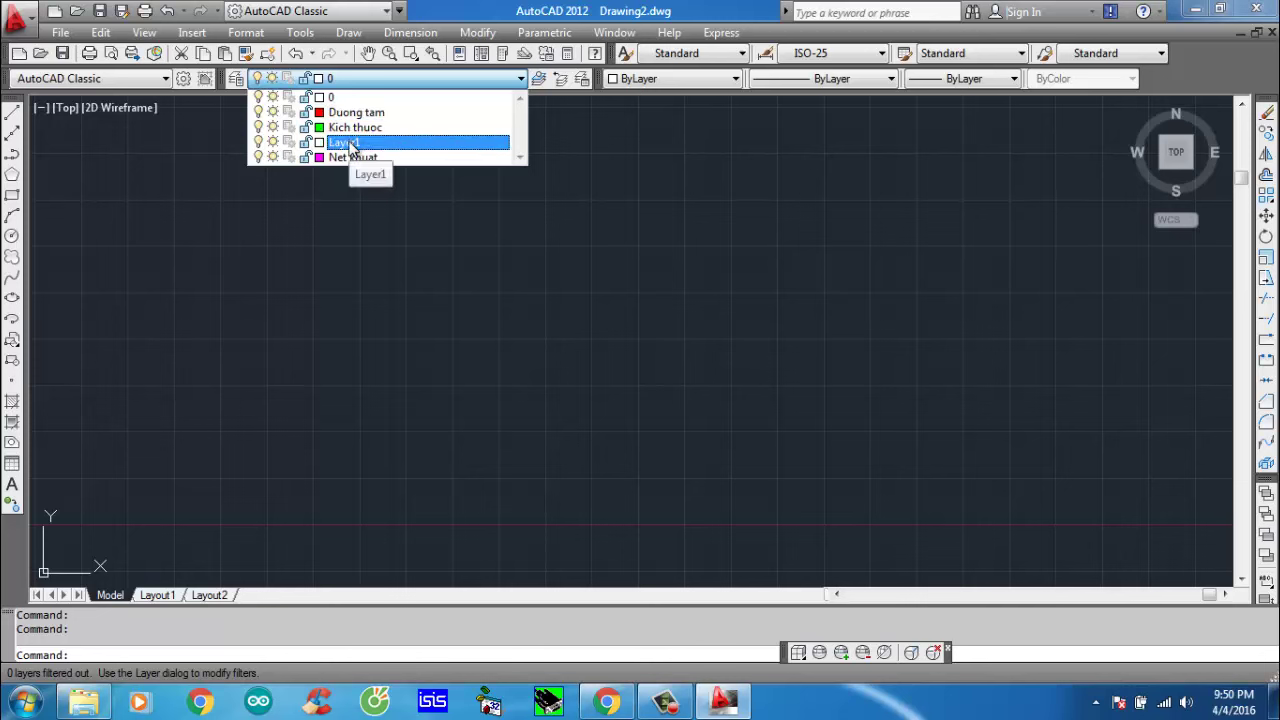
Make Net khuat current and draw a horizontal magenta test line across the drawing.
{"action": "left_click", "coordinate": [350, 157]}
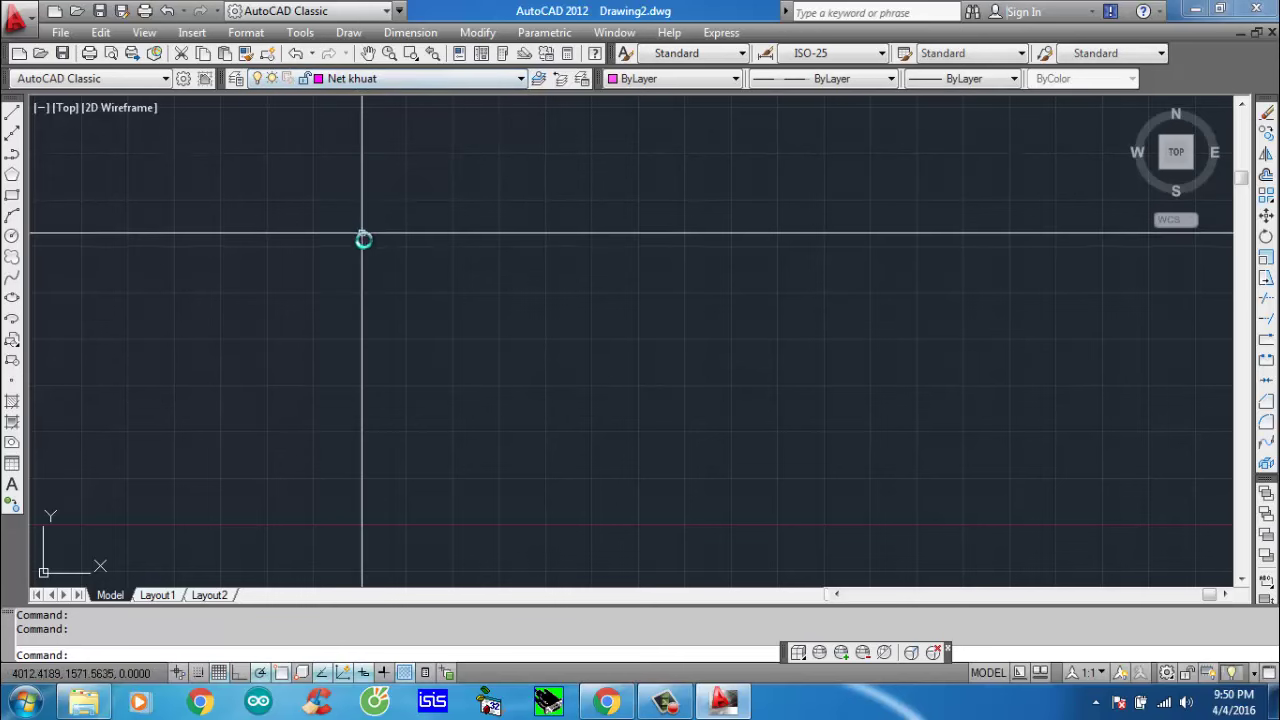
{"action": "type", "text": "L"}
{"action": "key", "text": "Return"}
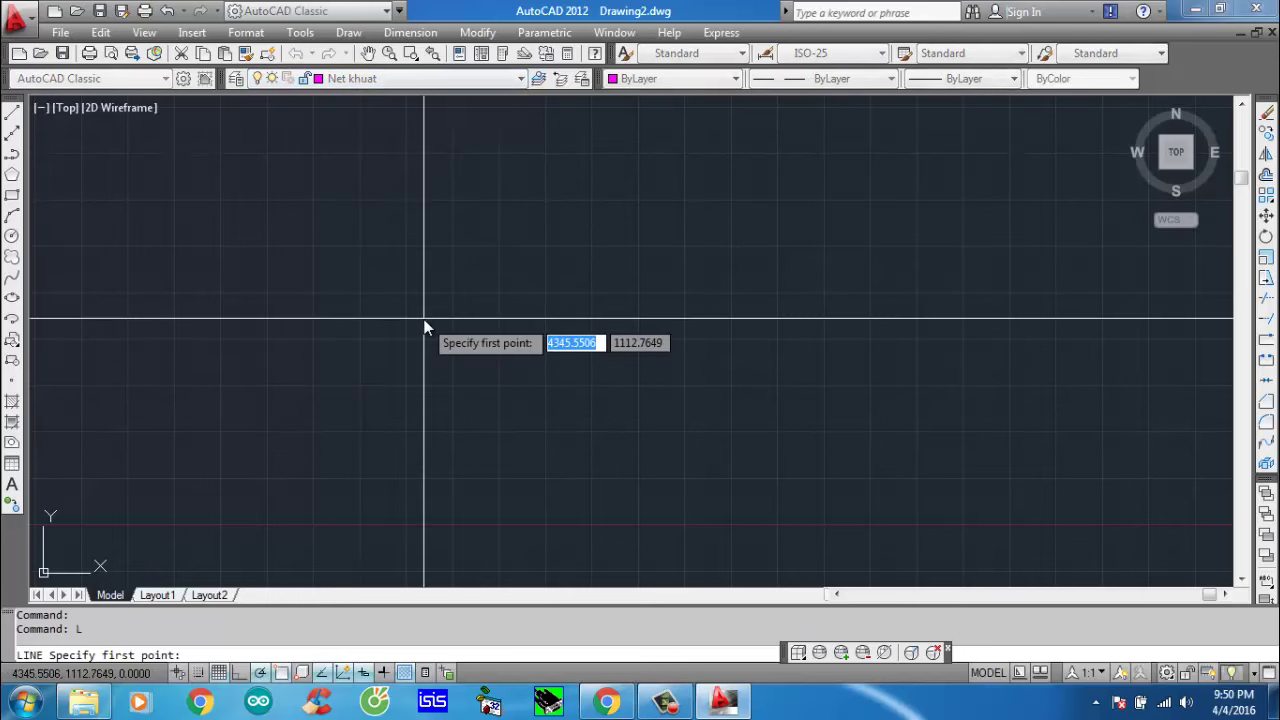
{"action": "left_click", "coordinate": [424, 318]}
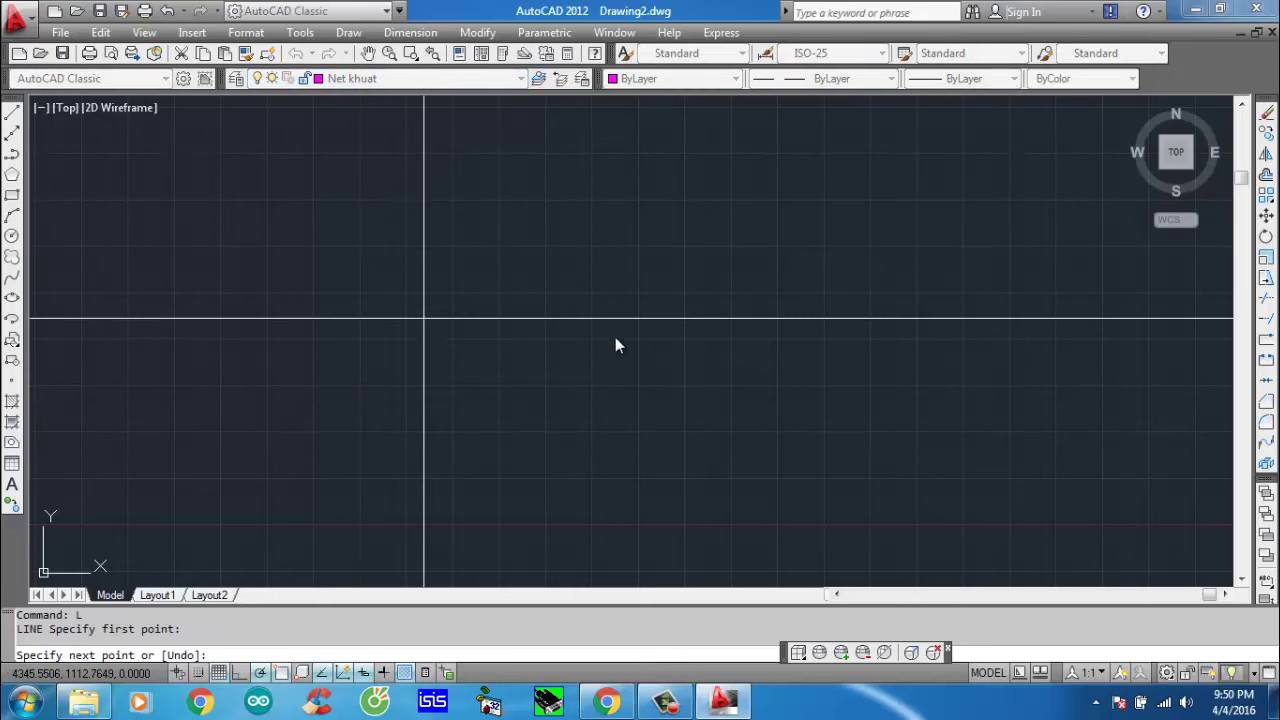
{"action": "left_click", "coordinate": [758, 318]}
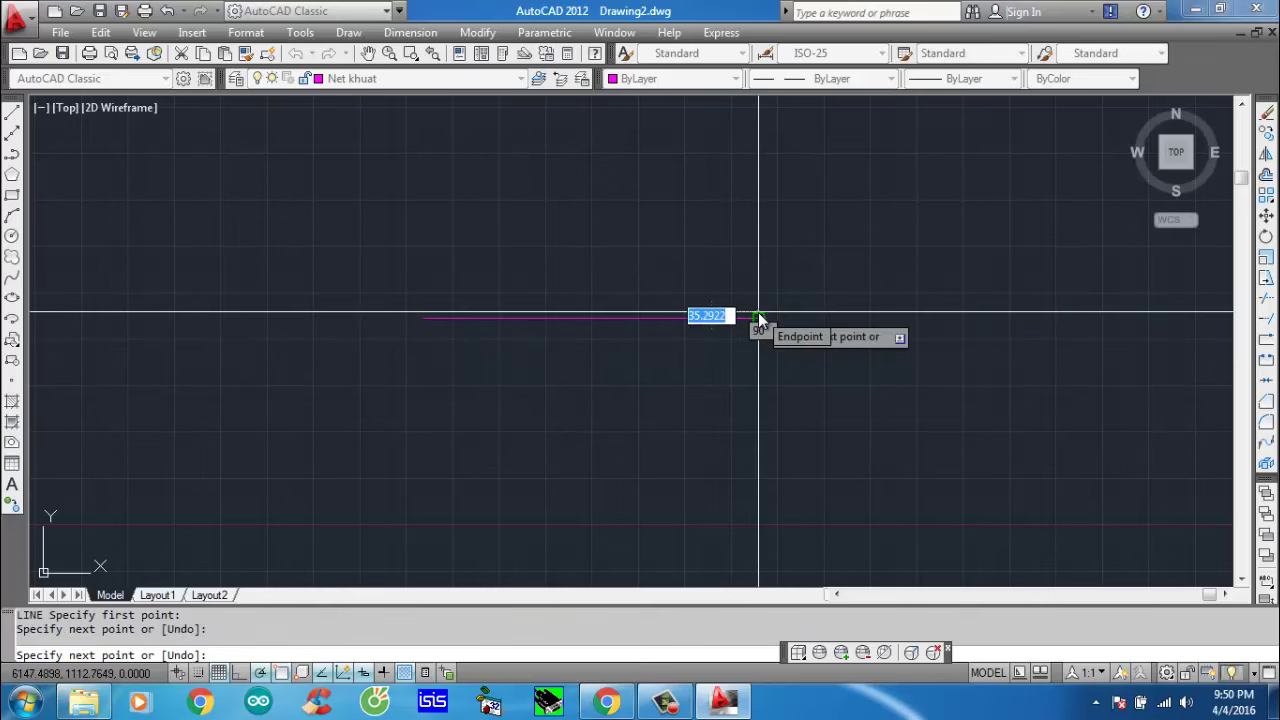
{"action": "key", "text": "Escape"}
{"action": "key", "text": "Escape"}
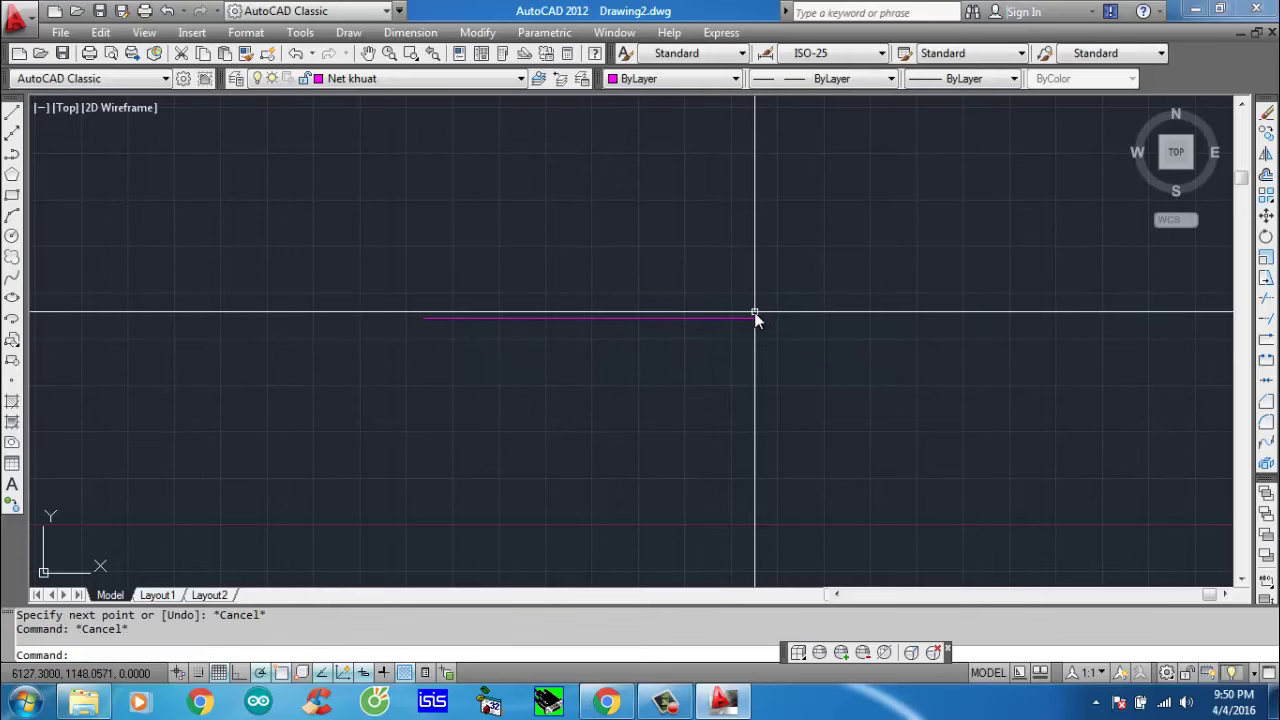
{"action": "key", "text": "Escape"}
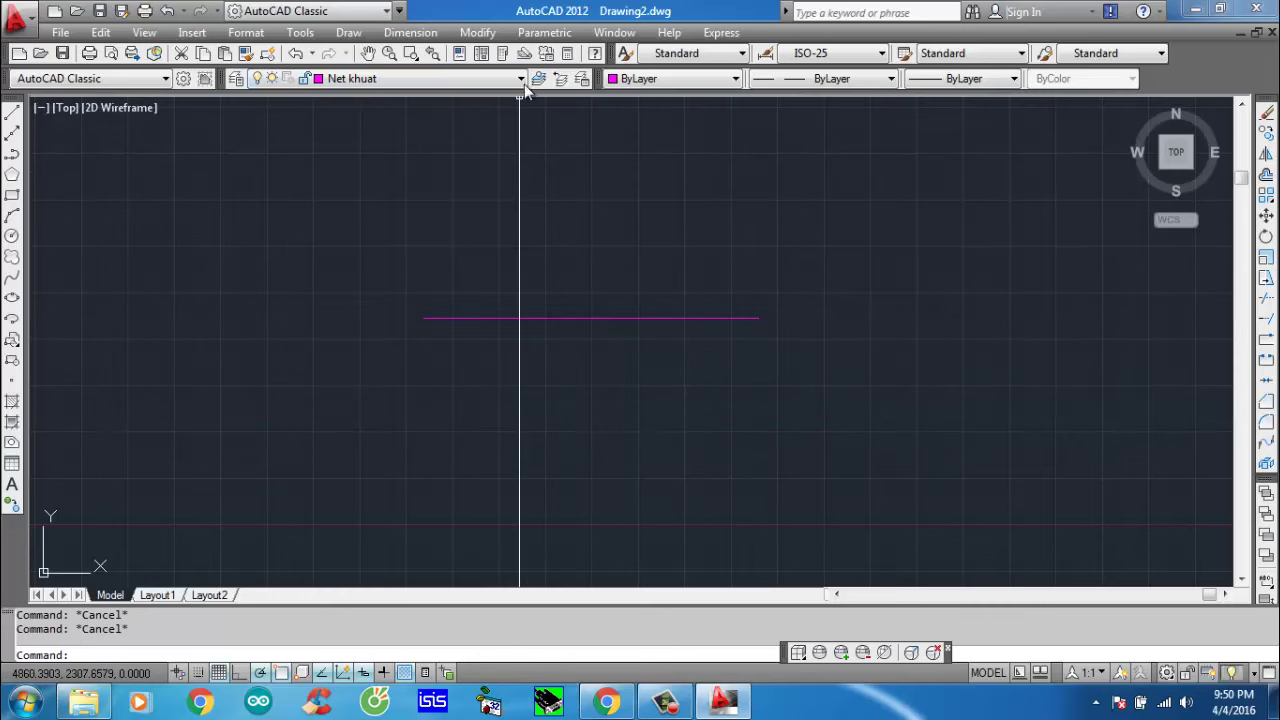
{"action": "left_click", "coordinate": [521, 79]}
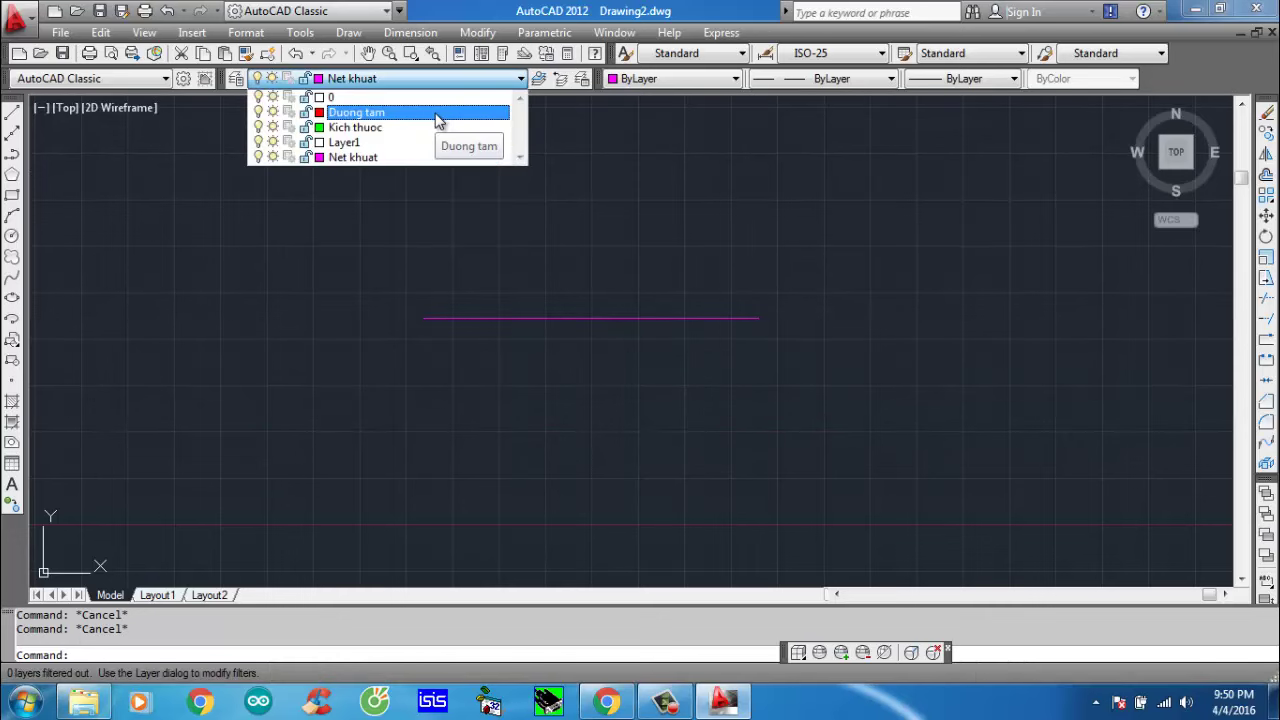
Switch to the Kich thuoc layer and draw a green horizontal line below the magenta one.
{"action": "left_click", "coordinate": [414, 127]}
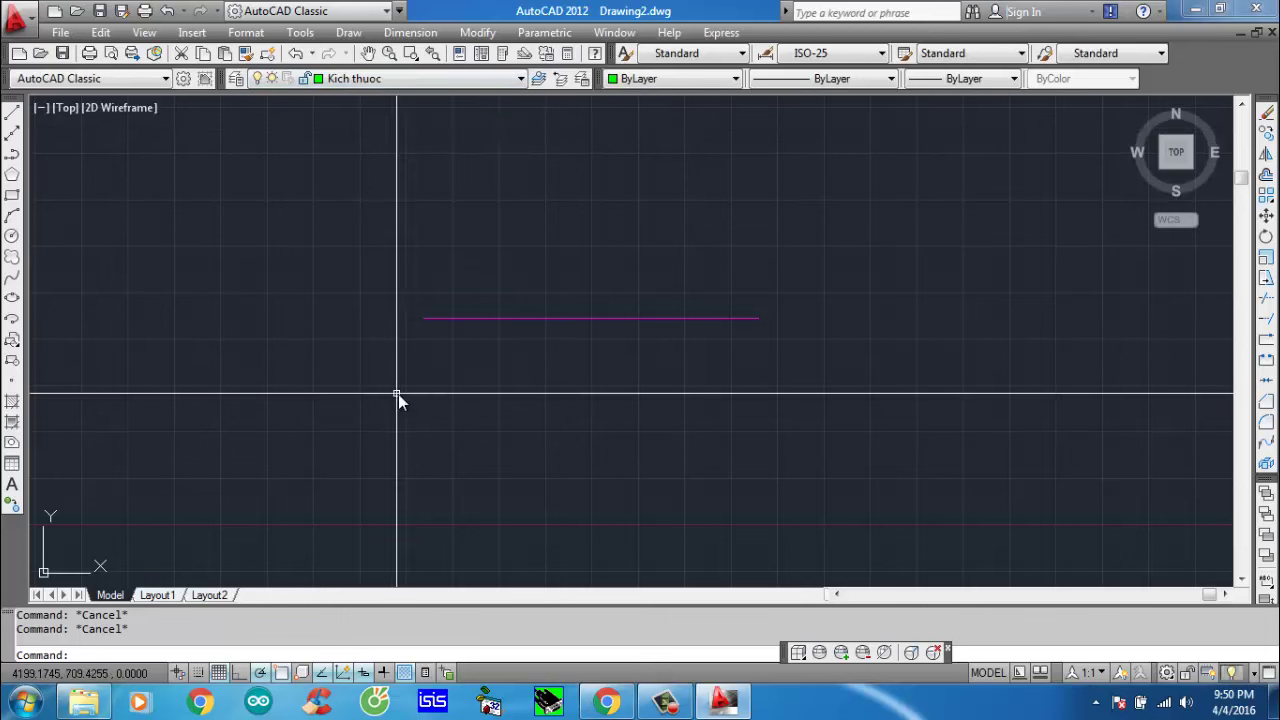
{"action": "type", "text": "l"}
{"action": "key", "text": "Return"}
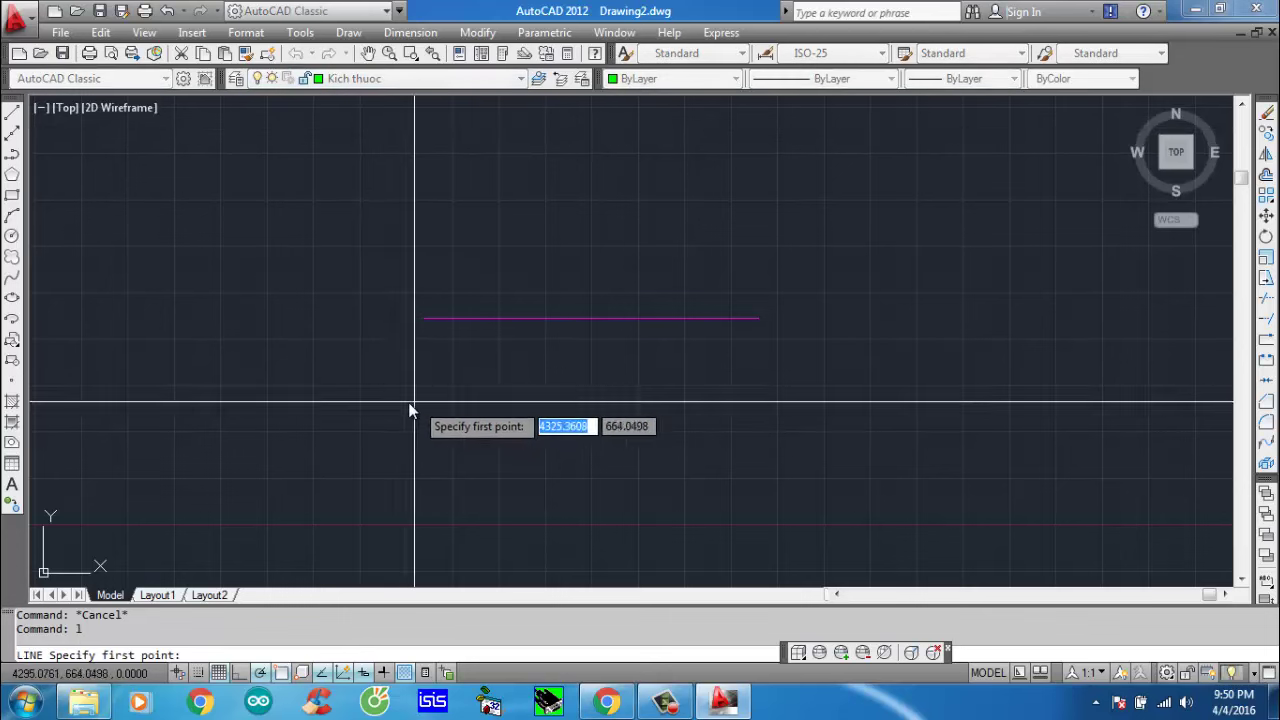
{"action": "left_click", "coordinate": [404, 404]}
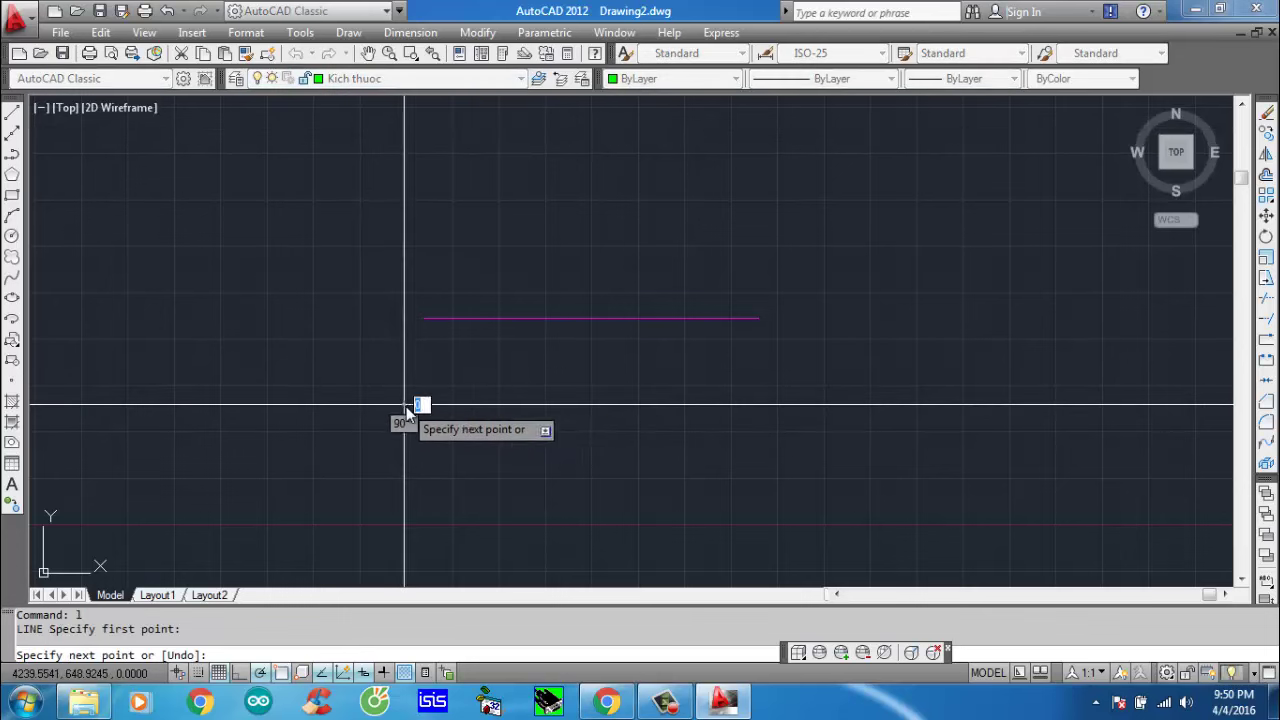
{"action": "left_click", "coordinate": [771, 403]}
{"action": "key", "text": "Return"}
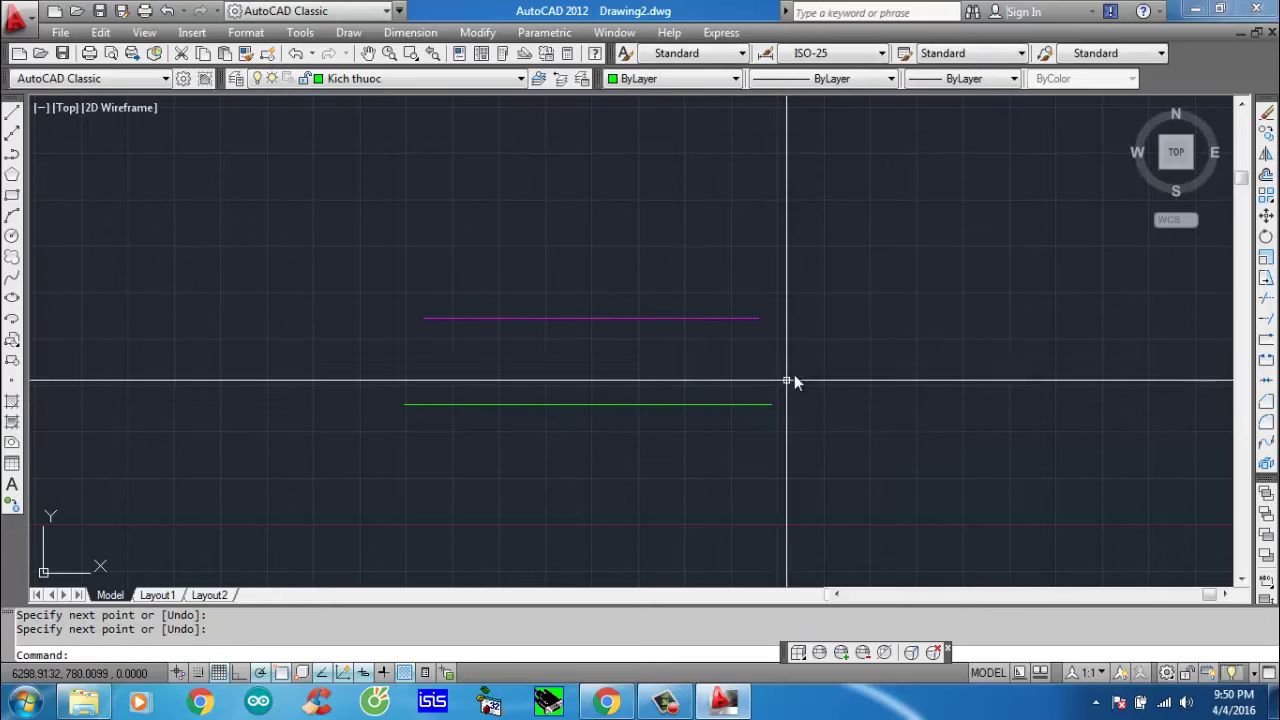
{"action": "scroll", "coordinate": [788, 375], "scroll_direction": "up", "scroll_amount": 3}
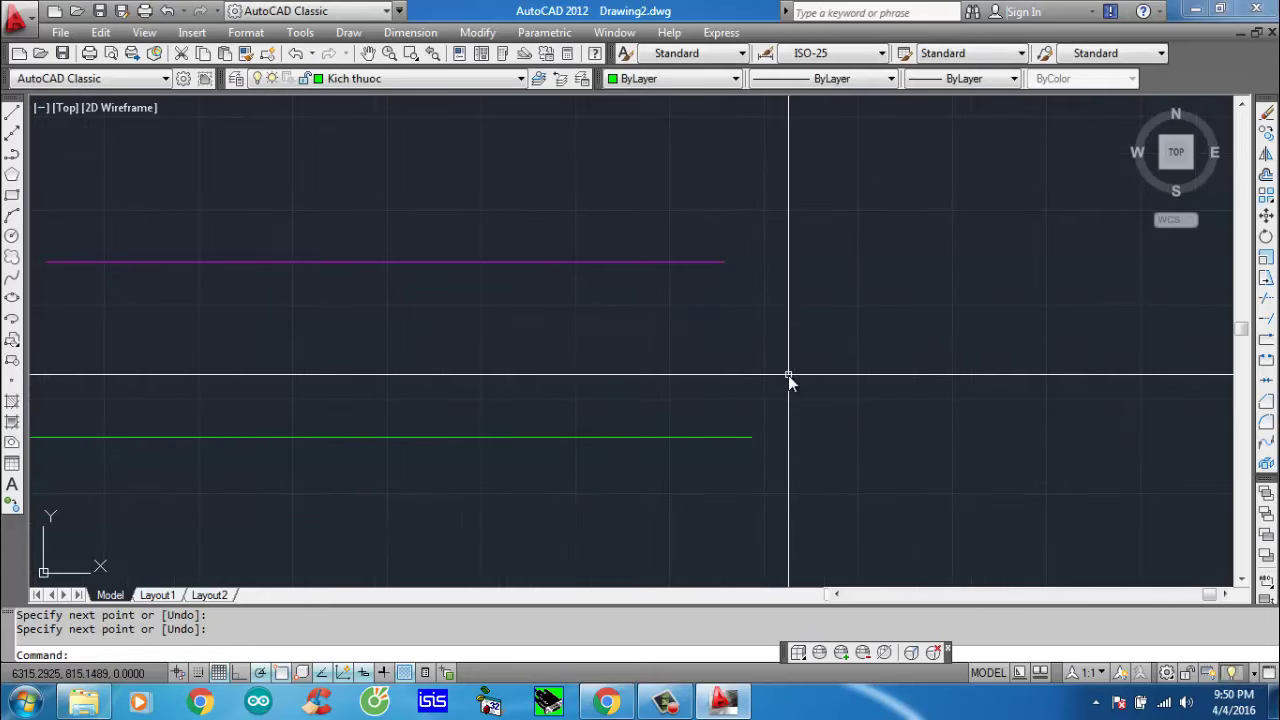
{"action": "scroll", "coordinate": [788, 375], "scroll_direction": "down", "scroll_amount": 2}
{"action": "scroll", "coordinate": [788, 375], "scroll_direction": "down", "scroll_amount": 2}
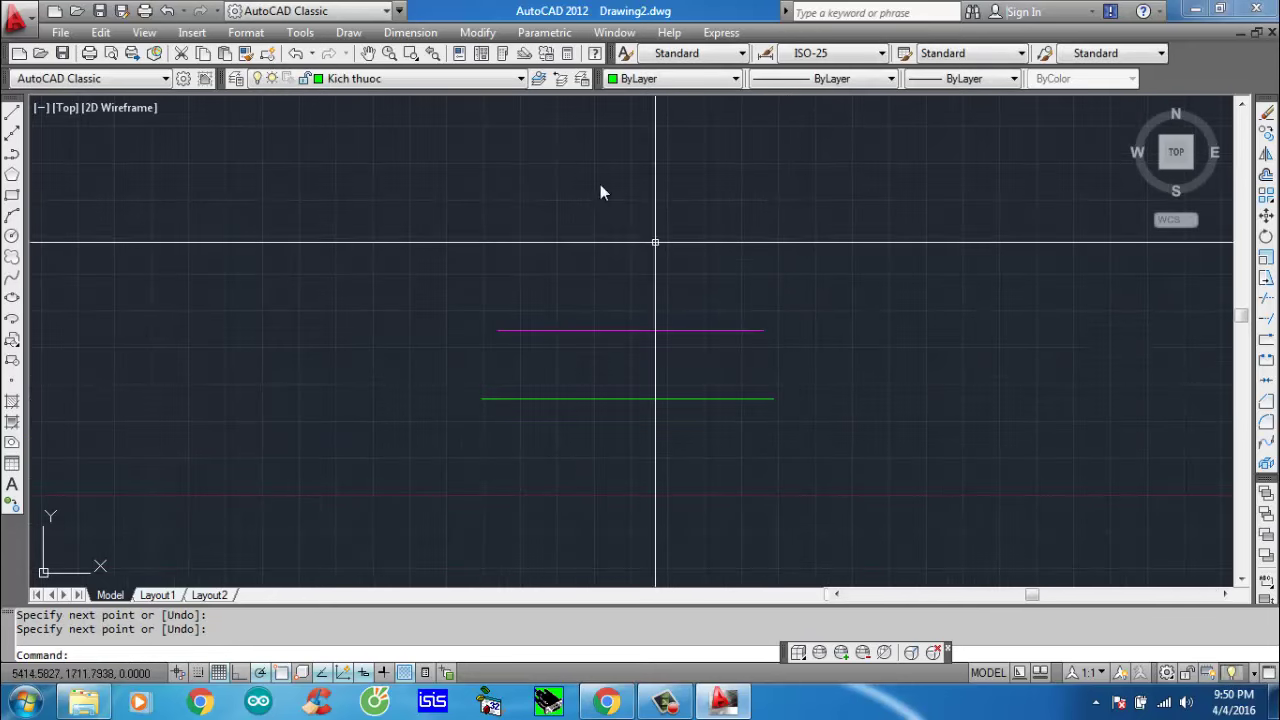
Make Layer1 the current layer from the Layer Control list.
{"action": "left_click", "coordinate": [520, 80]}
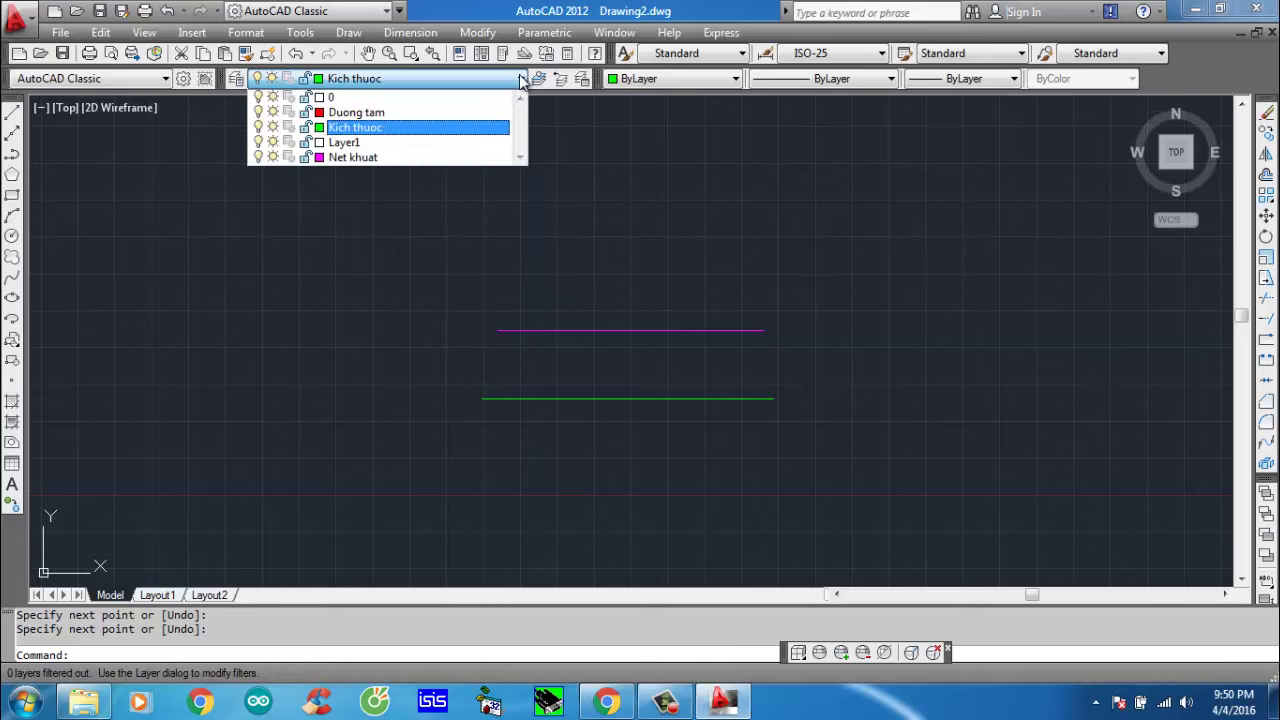
{"action": "left_click", "coordinate": [360, 145]}
{"action": "left_click", "coordinate": [471, 229]}
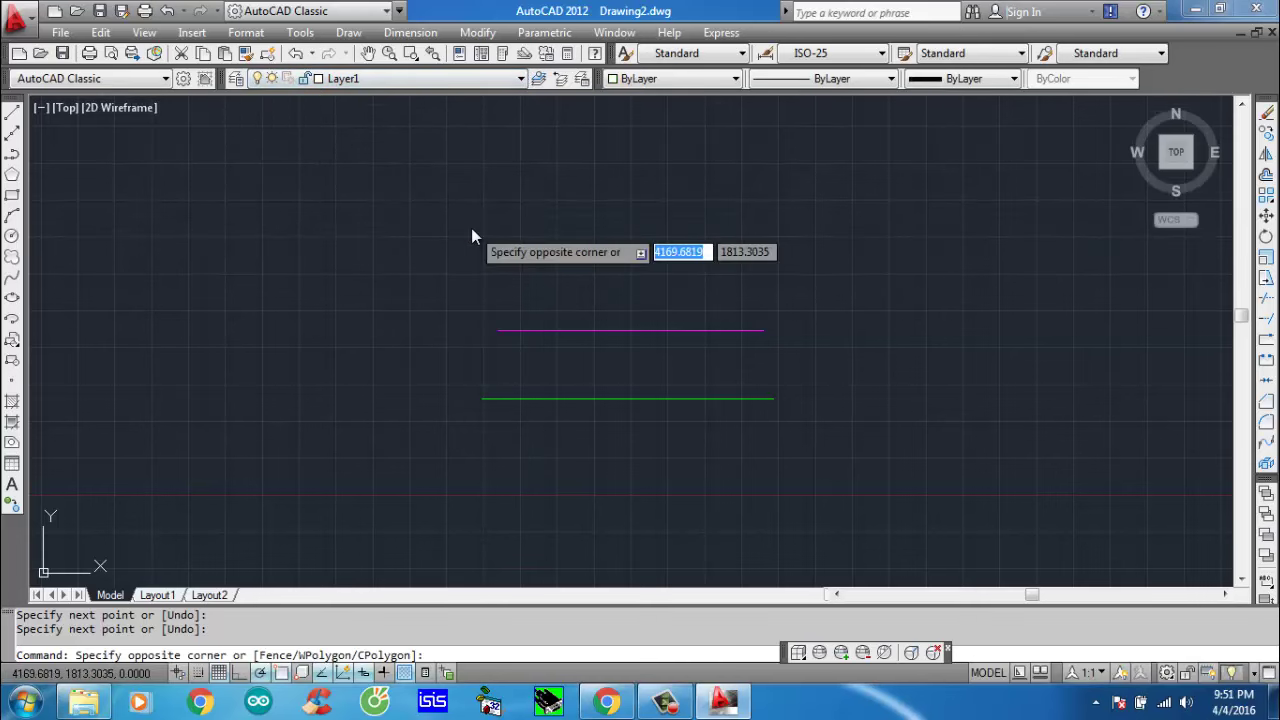
{"action": "left_click", "coordinate": [822, 247]}
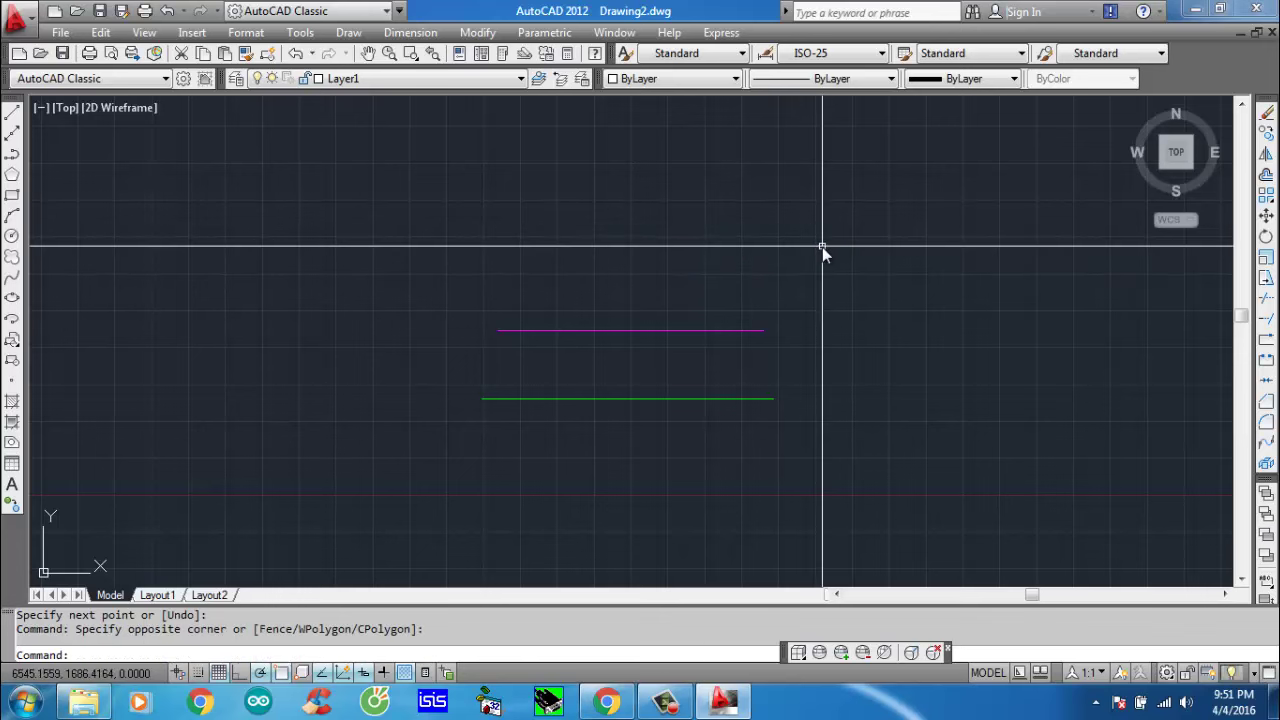